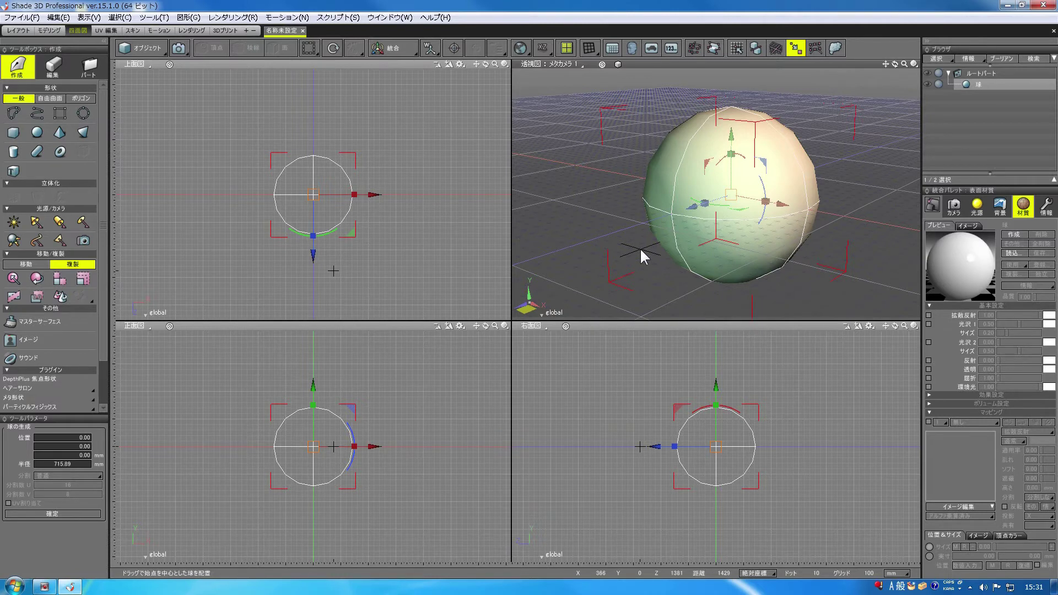
- Create a rectangular box behind and to the left of the sphere, drawing its base in the top view and its height in the front view
left_click(982, 75)
left_click(980, 81)
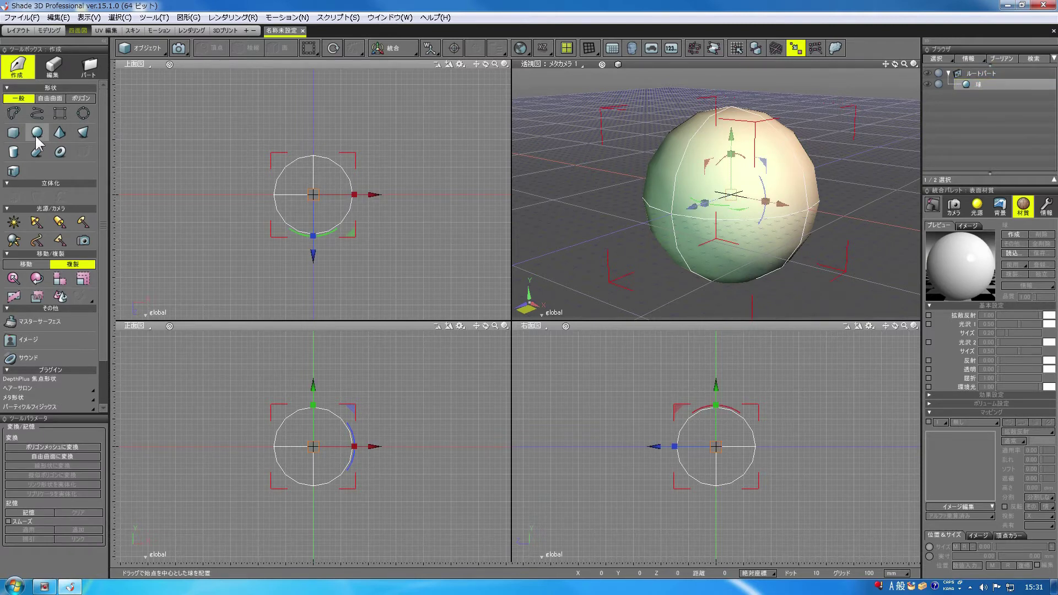
left_click(13, 132)
left_click_drag(177, 125, 242, 167)
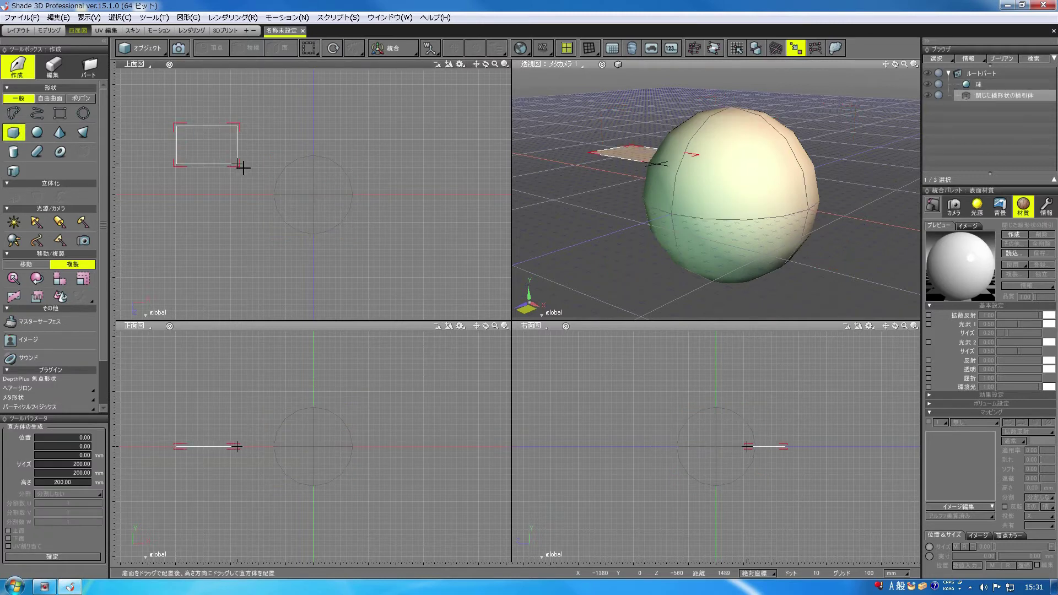
left_click_drag(219, 430, 222, 406)
- Create a slanted capsule to the right of the sphere, about 462 mm in radius and 1047 mm high
left_click(40, 154)
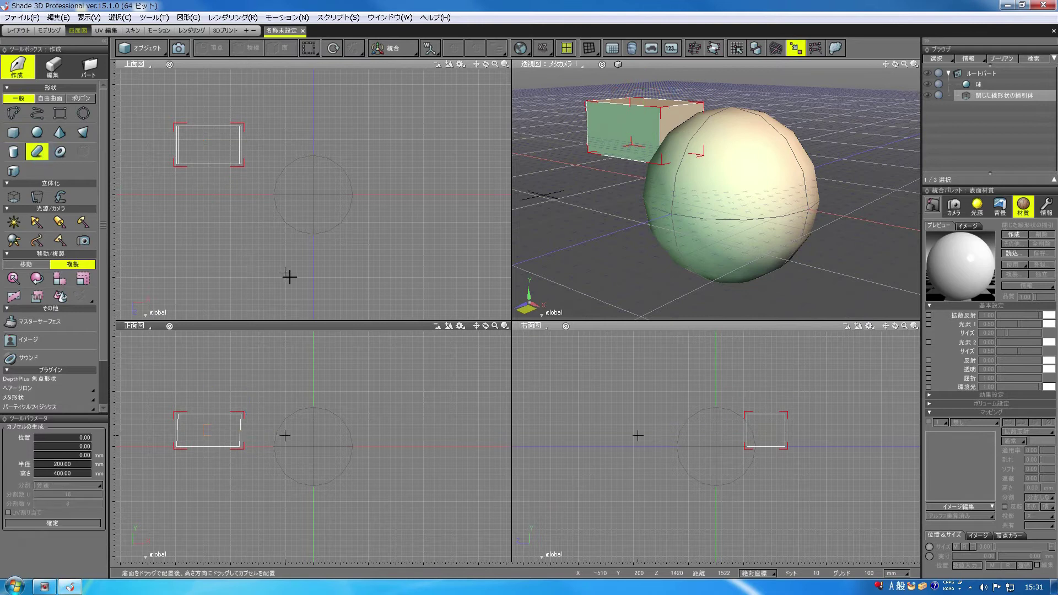
left_click_drag(398, 149, 438, 208)
mouse_move(904, 64)
left_mouse_down()
mouse_move(873, 64)
mouse_move(910, 55)
mouse_move(883, 63)
mouse_move(897, 65)
left_mouse_up()
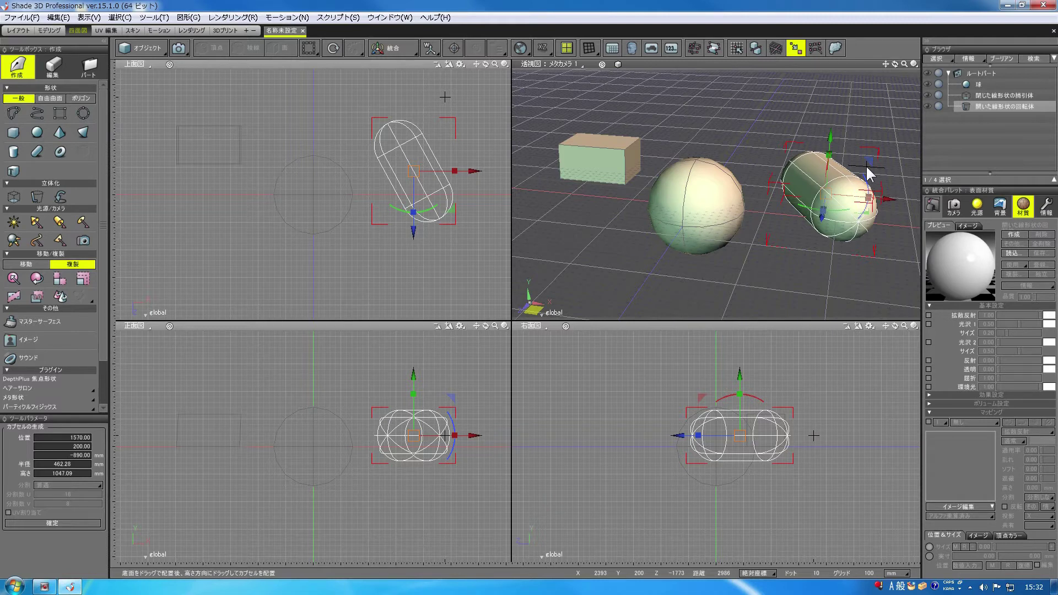
- Switch the perspective view's display mode to preview rendering (プレビューレンダリング)
left_click(913, 64)
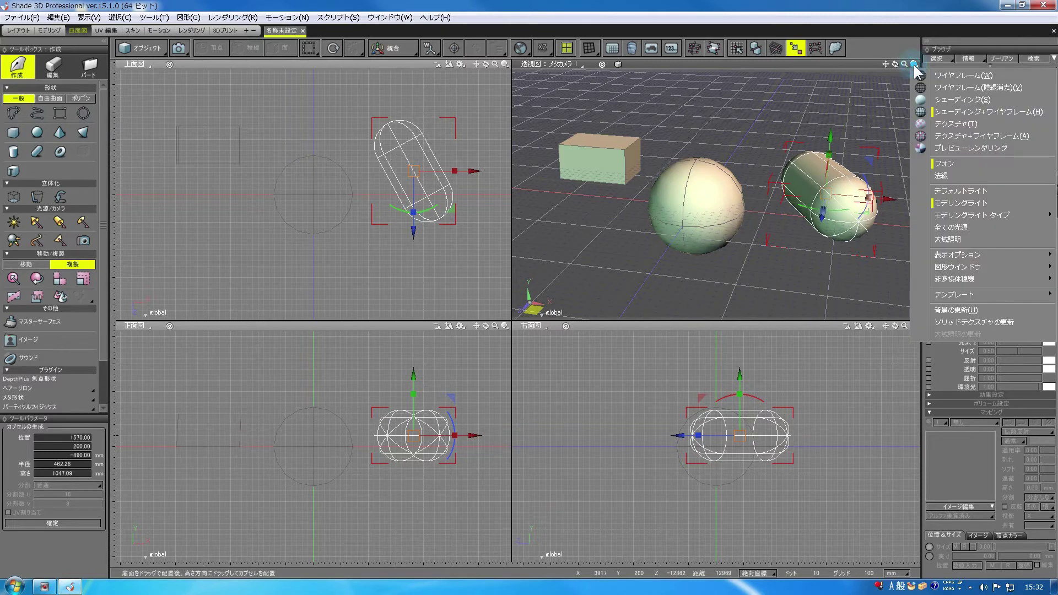
left_click(971, 148)
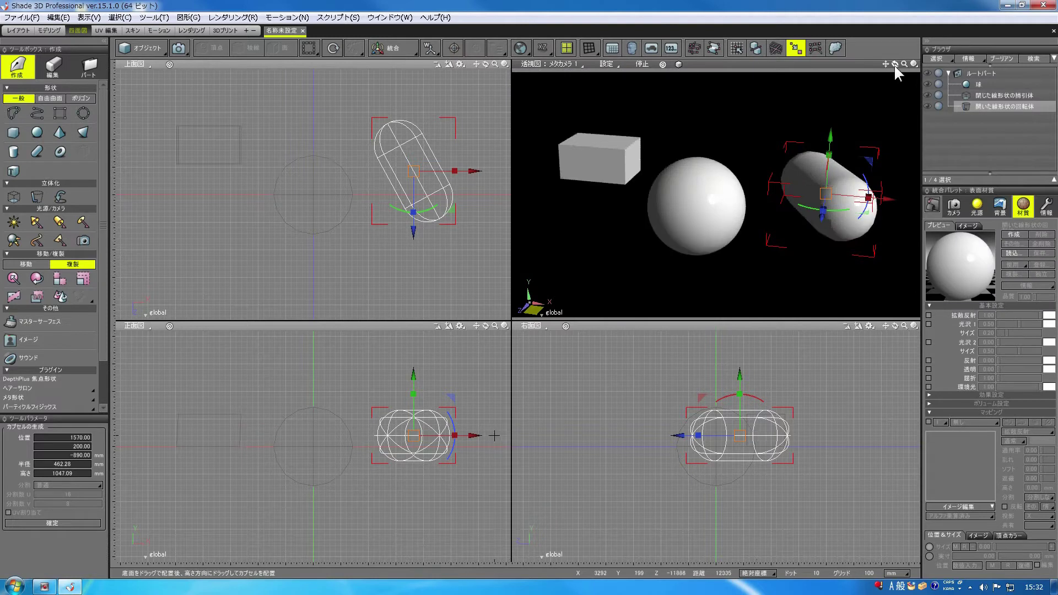
left_click_drag(895, 64, 872, 66)
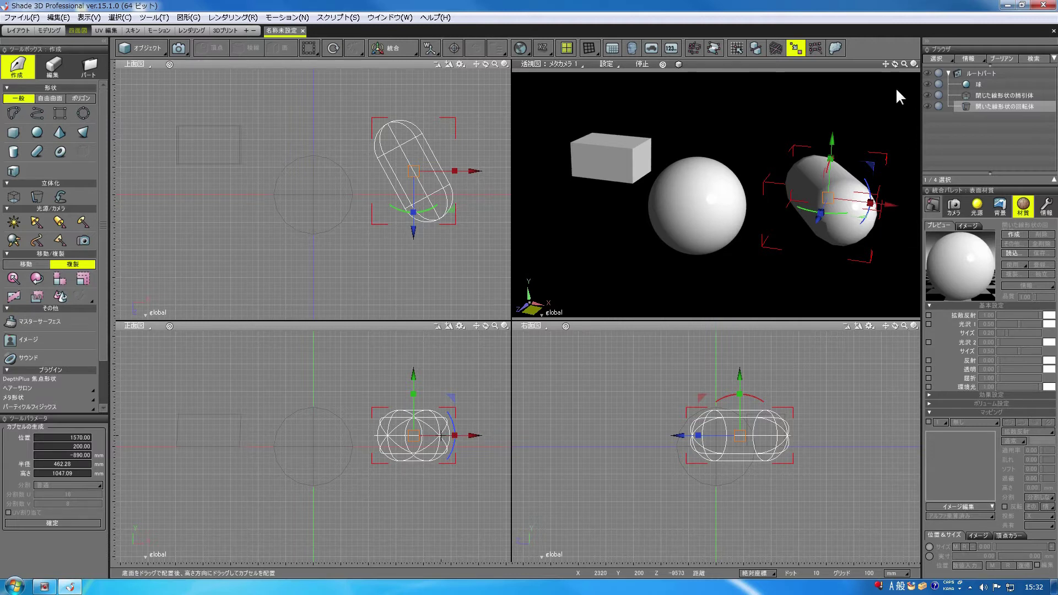
left_click(895, 64)
left_click_drag(895, 64, 851, 128)
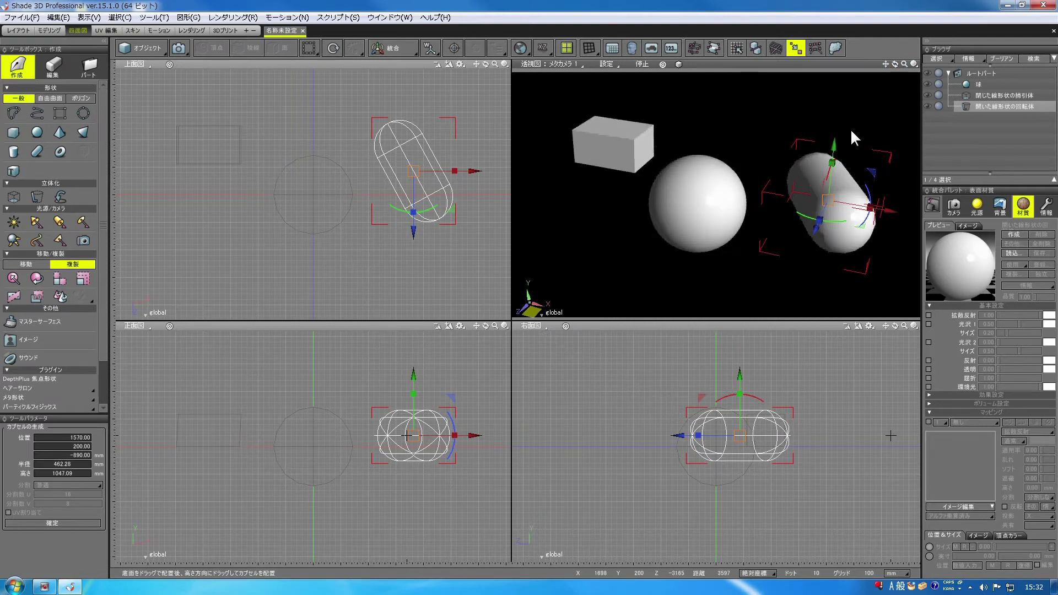
left_click(913, 63)
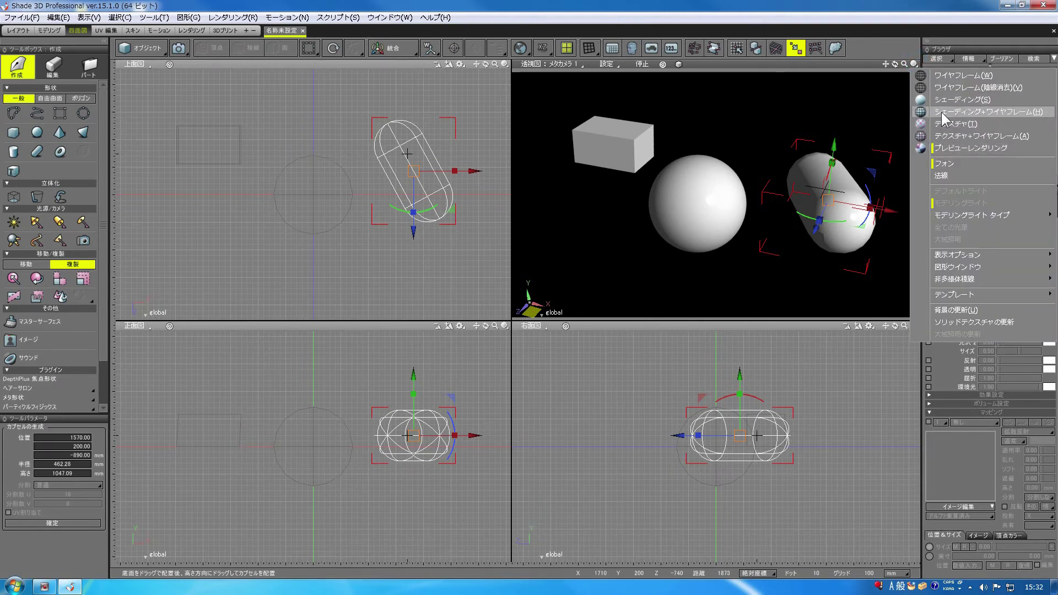
left_click(861, 110)
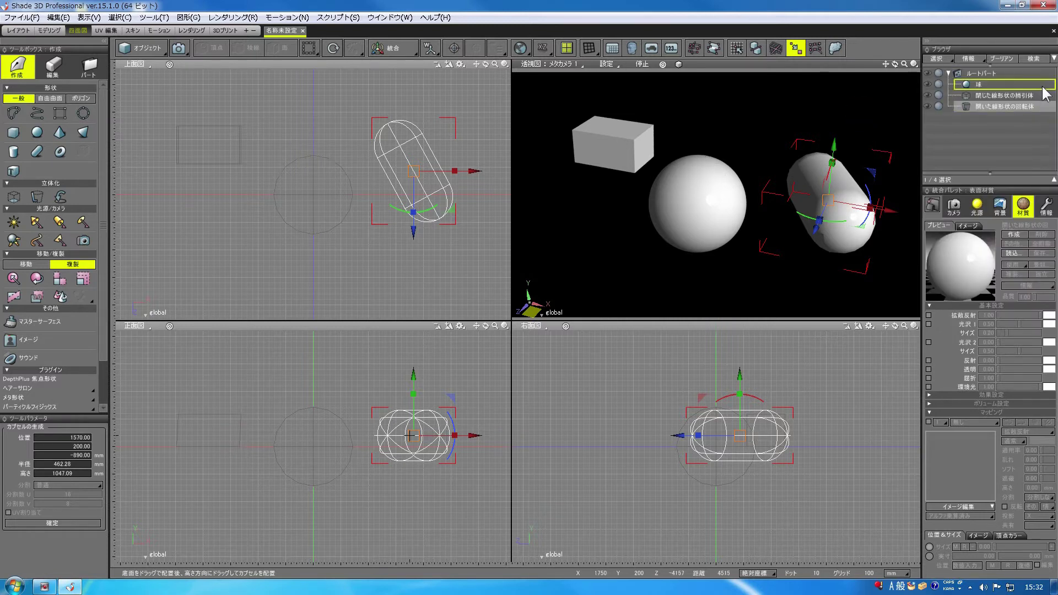
- Select the sphere, the box and the capsule in turn, finishing with the sphere selected
left_click(975, 84)
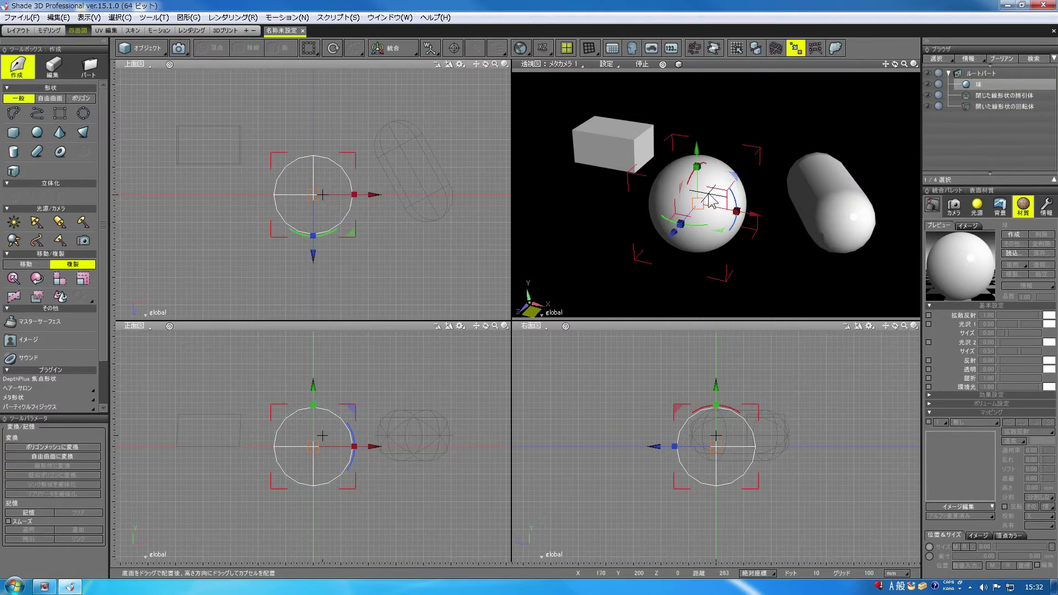
left_click(980, 94)
left_click(980, 107)
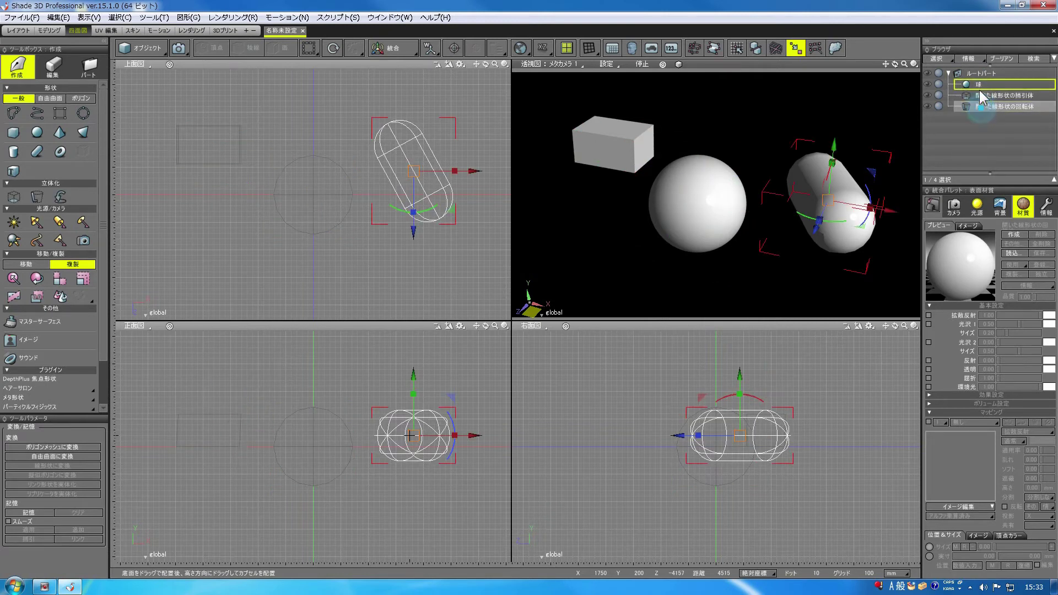
left_click(978, 84)
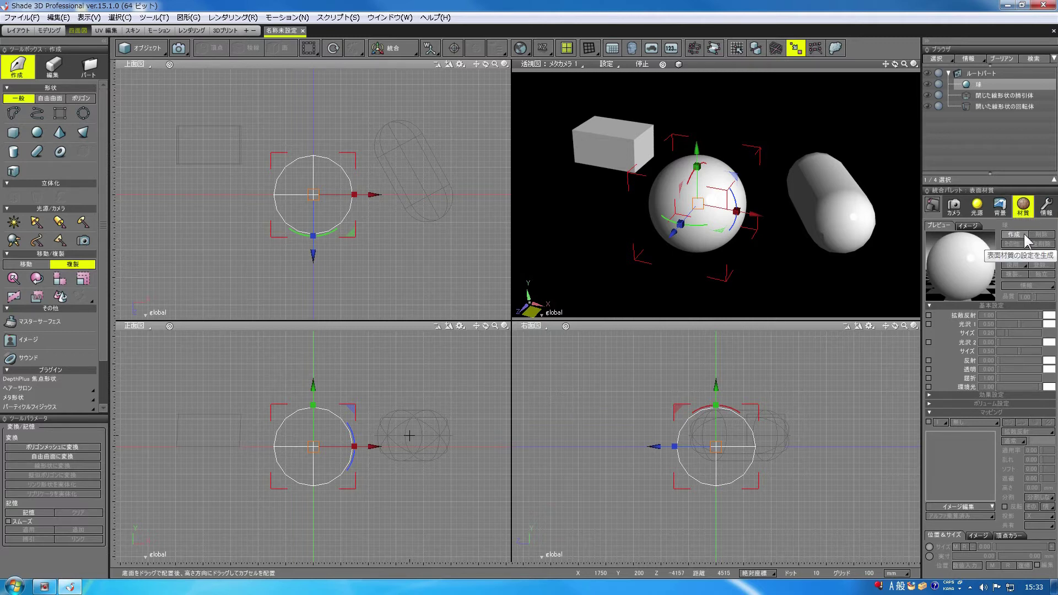
- Open ShadeExplorer and enlarge its window beside the perspective view to look through the surface material presets
left_click(610, 51)
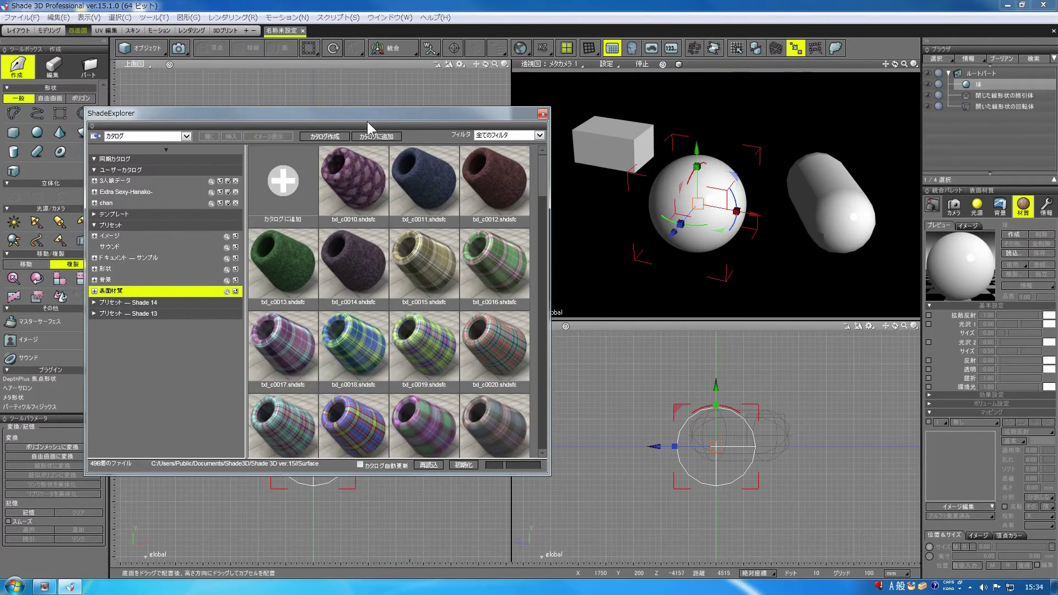
left_click_drag(365, 119, 339, 86)
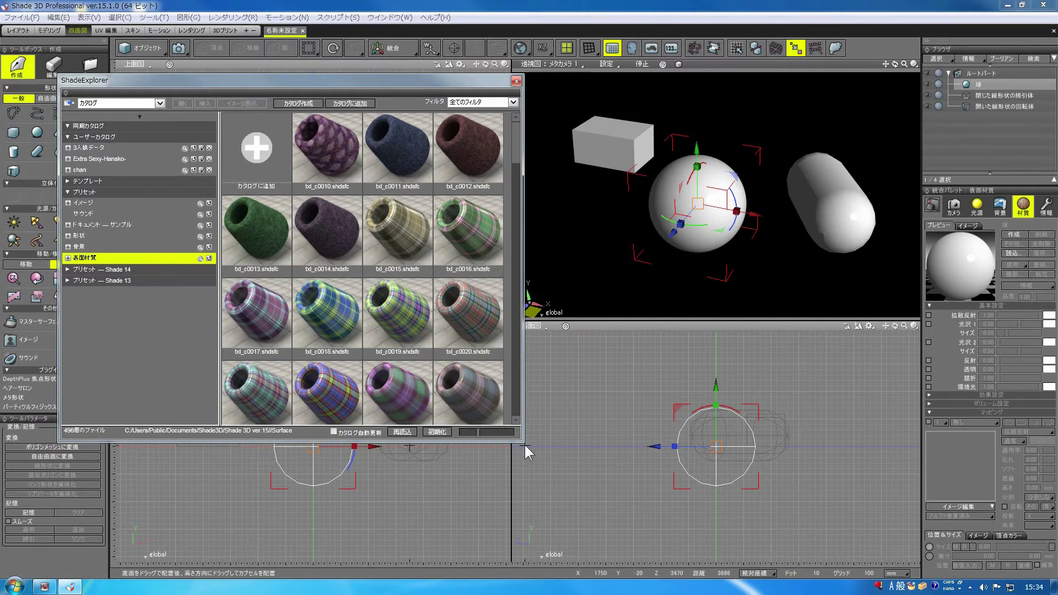
left_click_drag(523, 446, 531, 567)
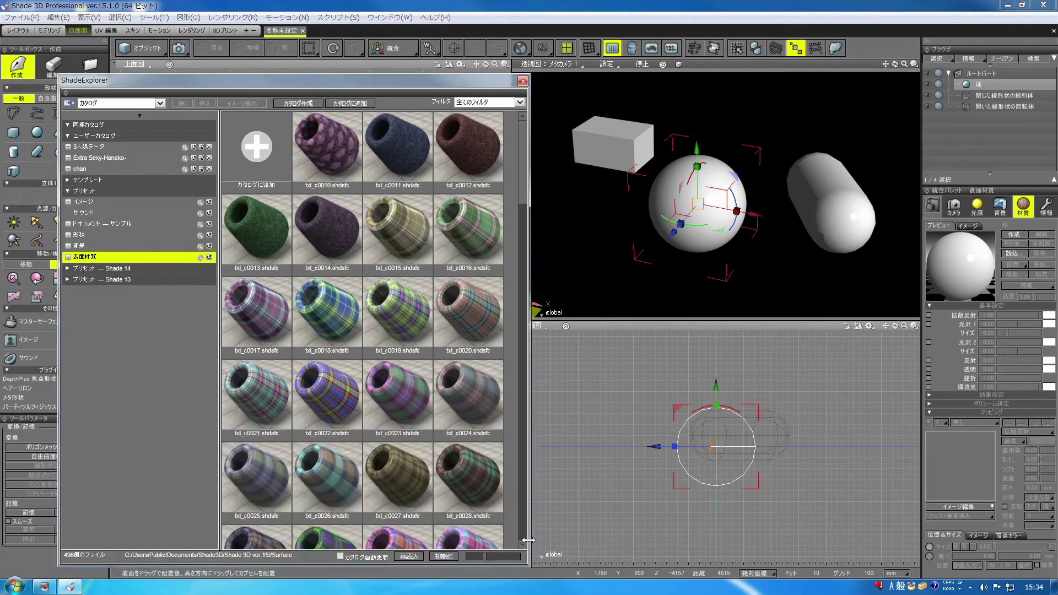
left_click_drag(521, 189, 532, 247)
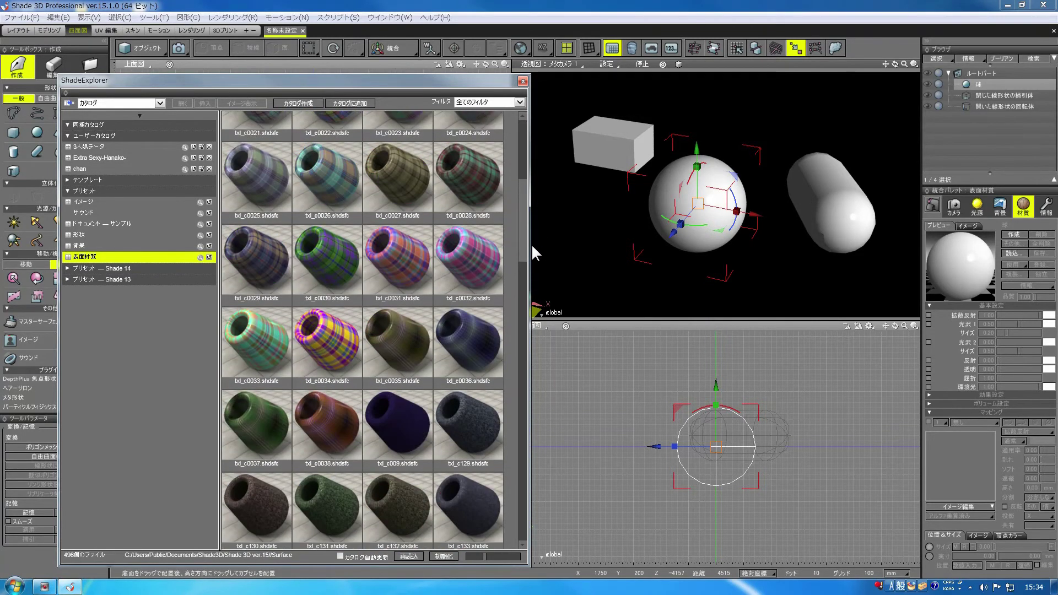
- Expand the surface material presets (表面材質) and browse the Glass, Cloth, Metal, Natural, Others and Paper categories
left_click(68, 258)
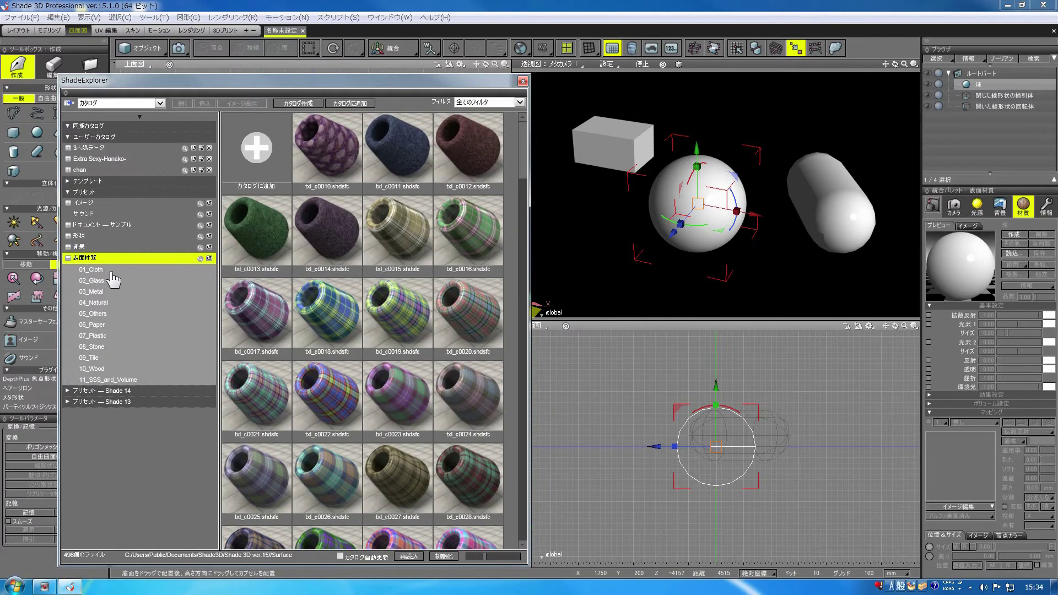
left_click(109, 281)
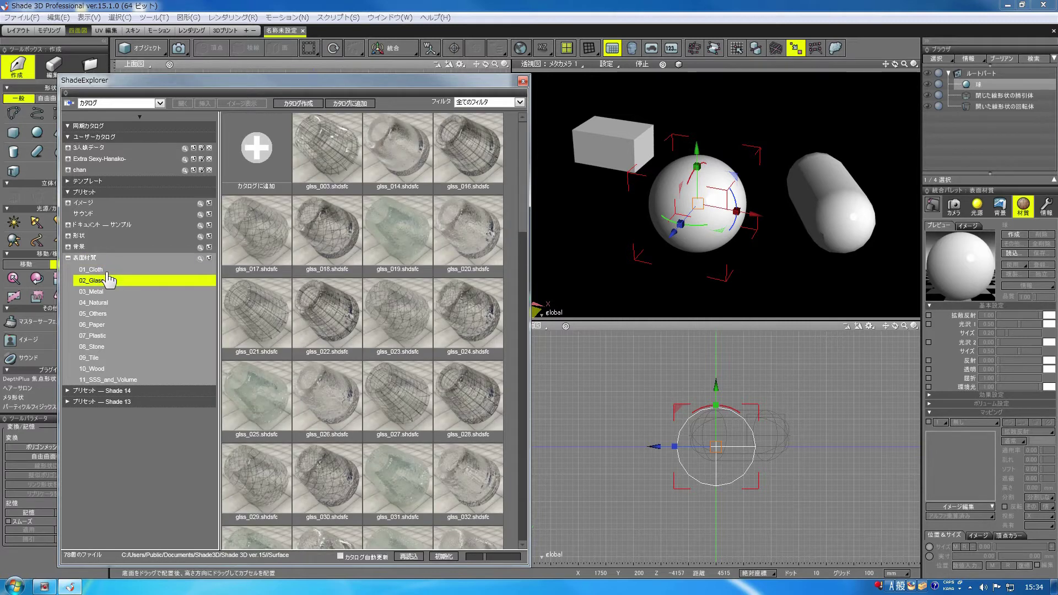
left_click(108, 270)
left_click(104, 292)
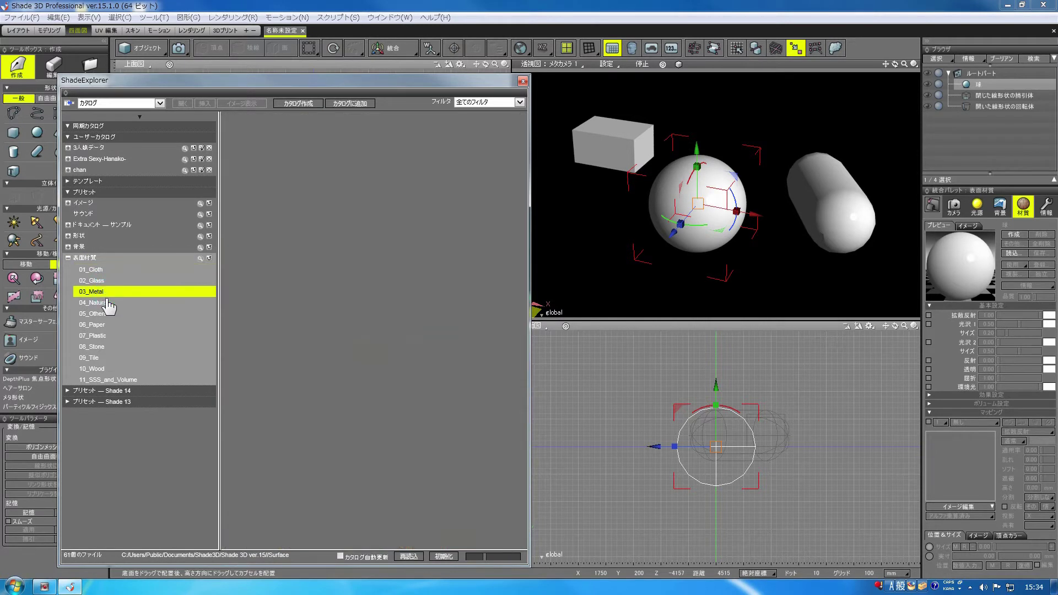
left_click(109, 302)
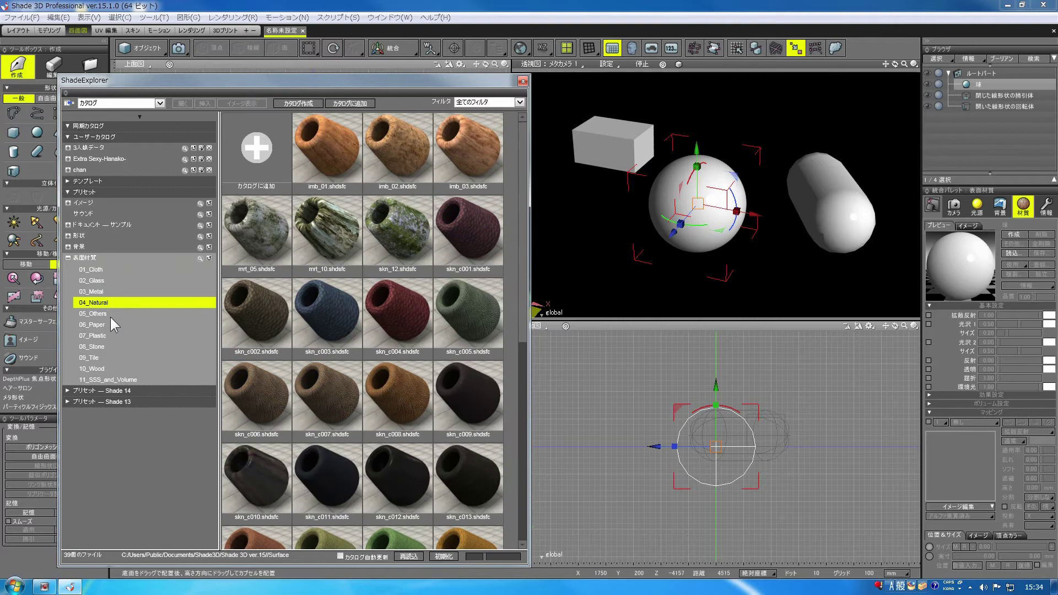
left_click(110, 315)
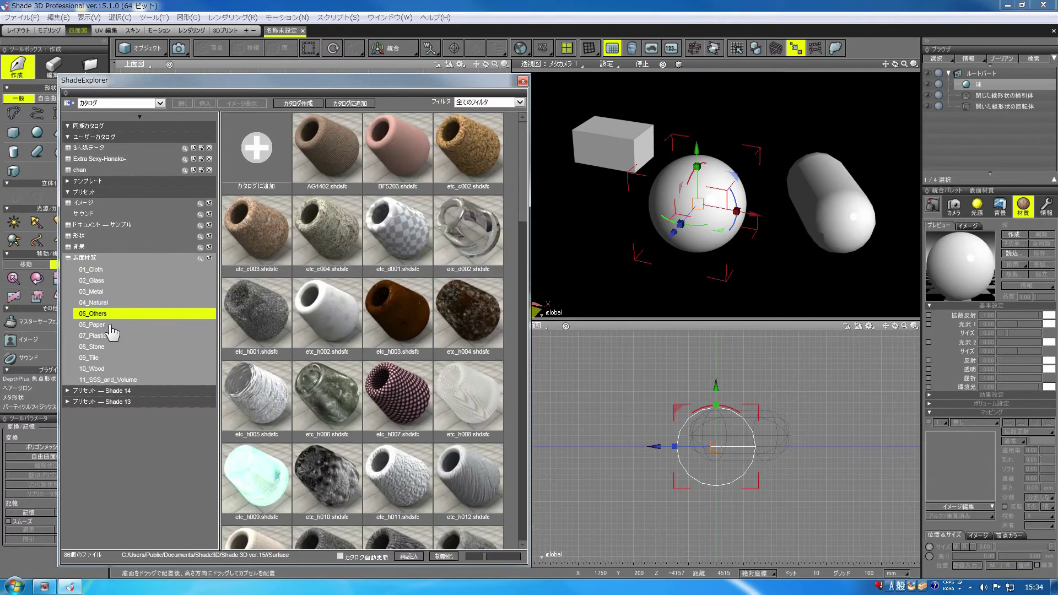
left_click(109, 325)
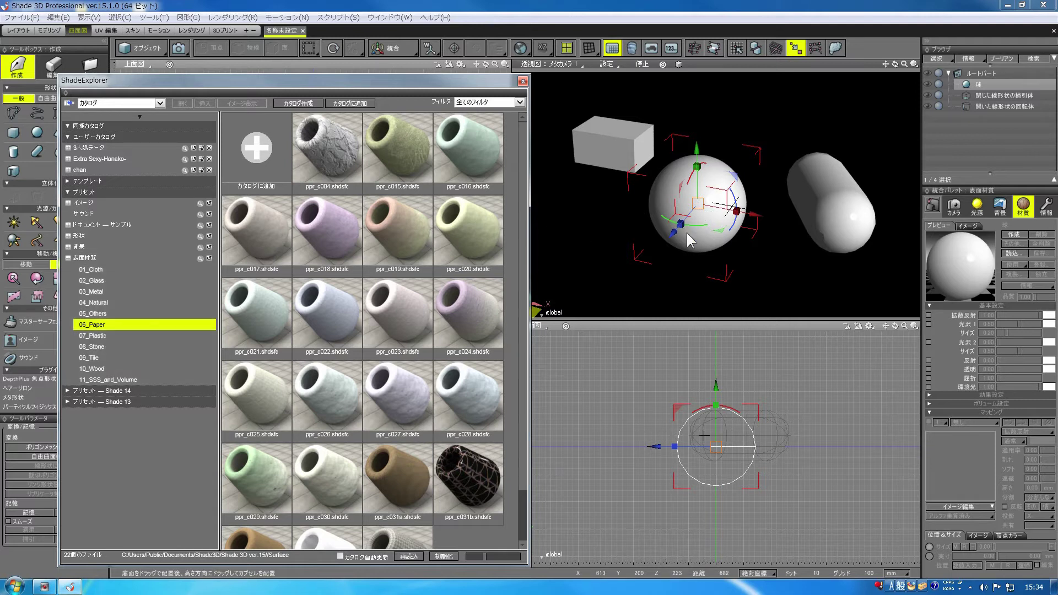
- Apply the metl_003 surface material from the 03_Metal category to the selected sphere
left_click(107, 291)
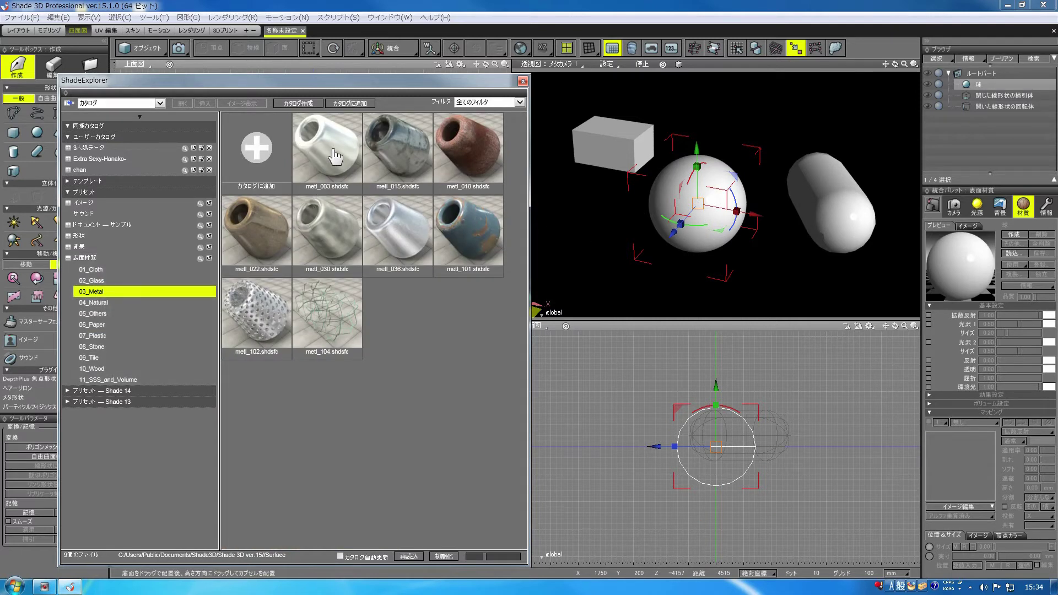
left_click(350, 160)
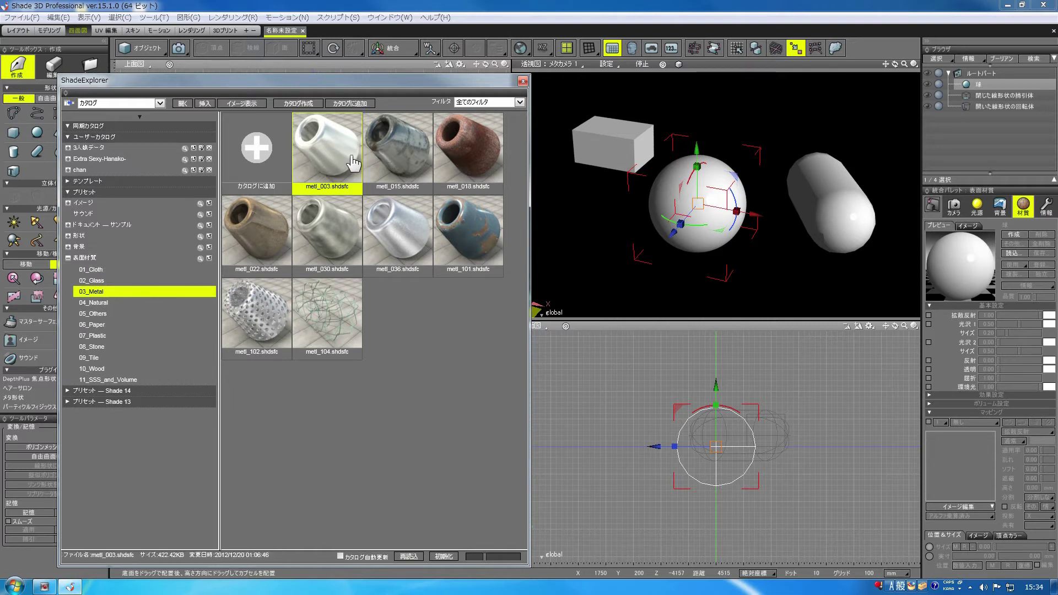
left_click(204, 102)
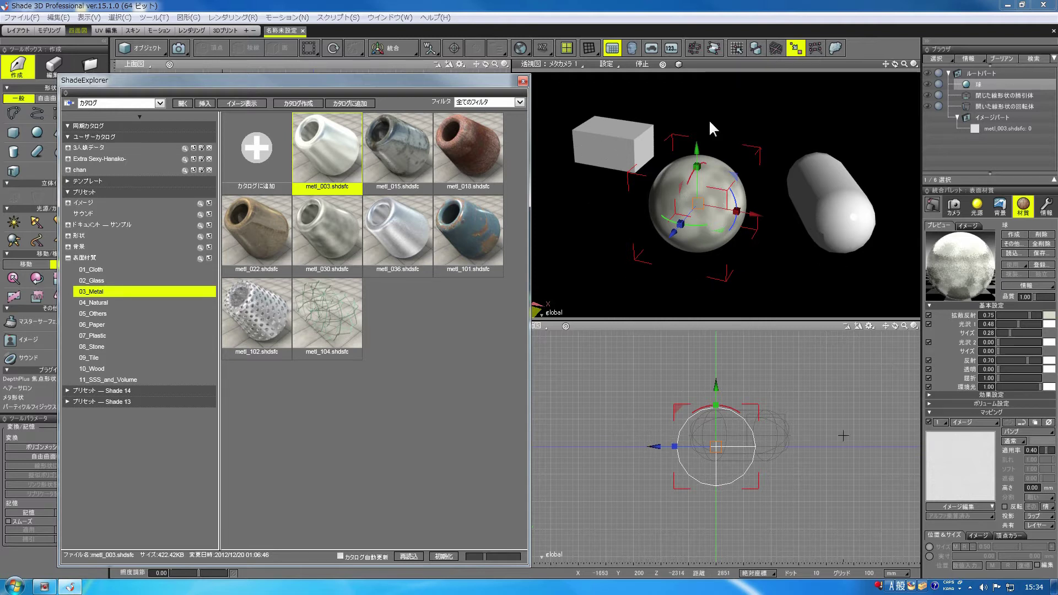
left_click(894, 64)
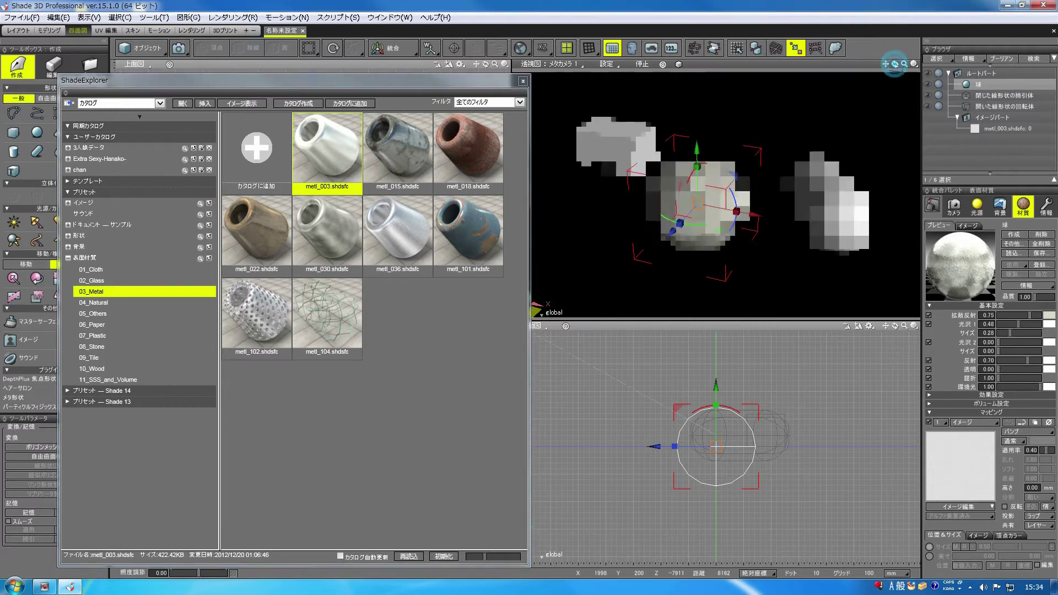
left_click_drag(894, 64, 873, 62)
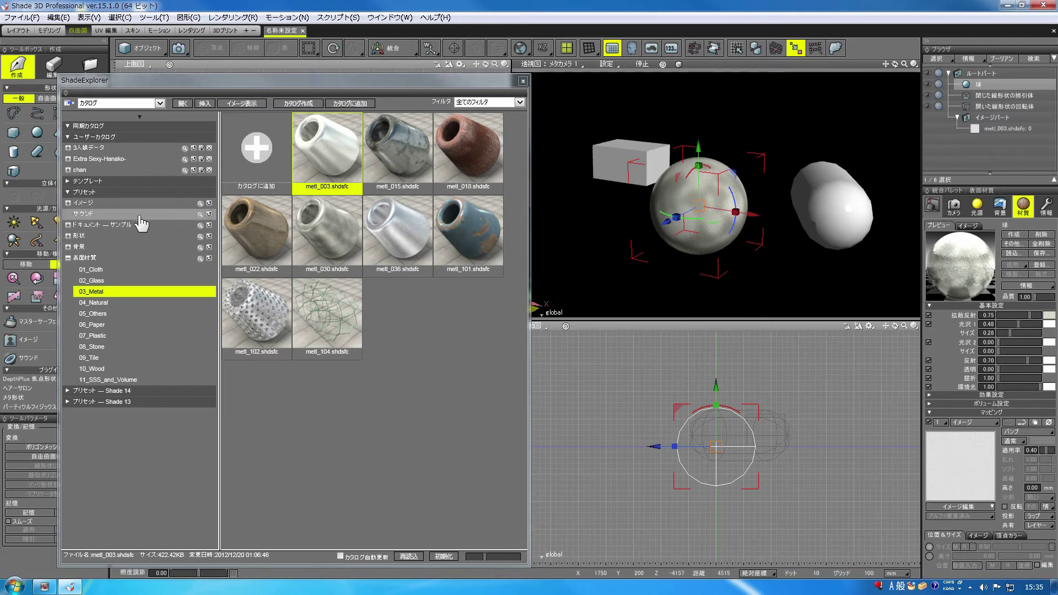
- Insert the Park_of_pine_1 preset from the background catalogue (背景) as the scene background
left_click(68, 247)
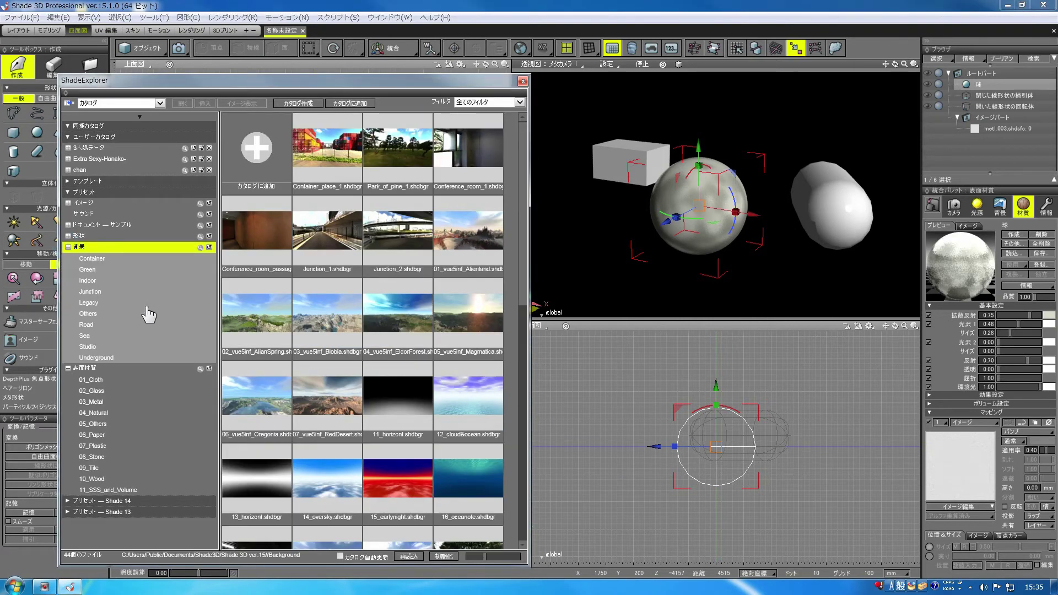
left_click(422, 152)
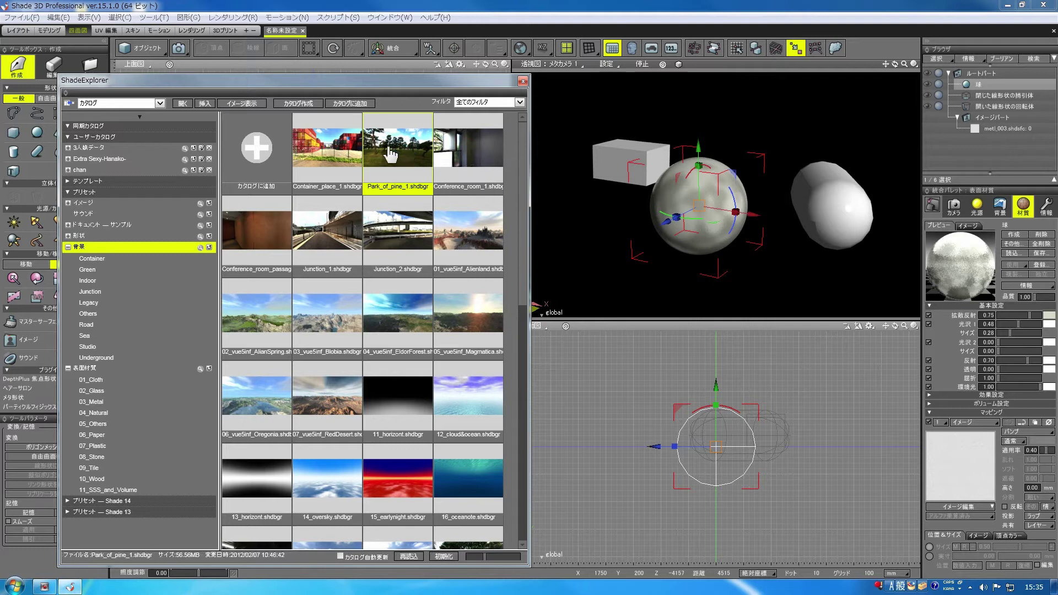
left_click(205, 104)
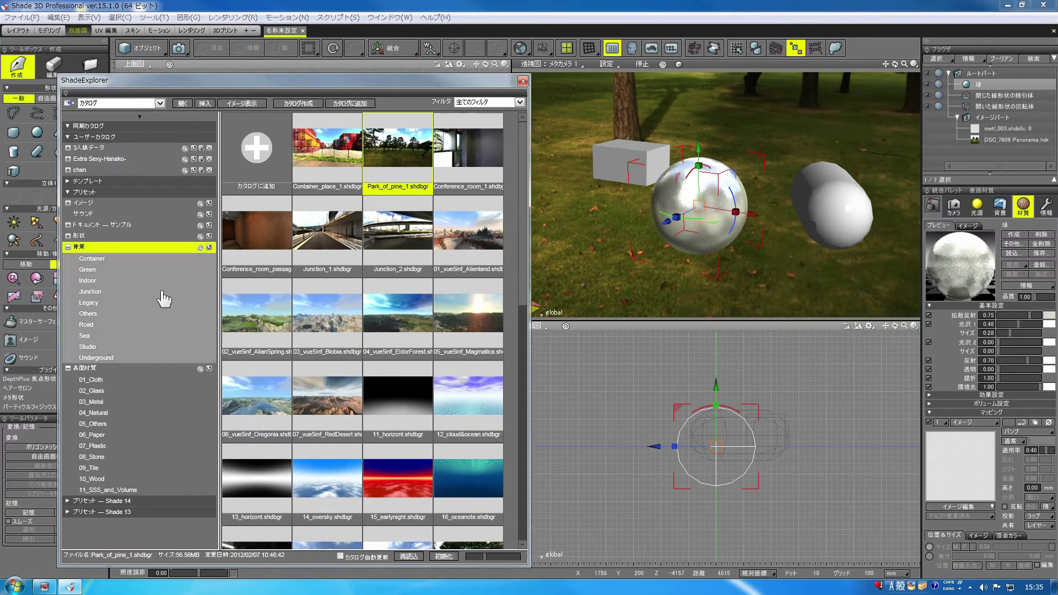
- Apply the glss_014 surface material from the 02_Glass category to the sphere
left_click(68, 246)
left_click(98, 281)
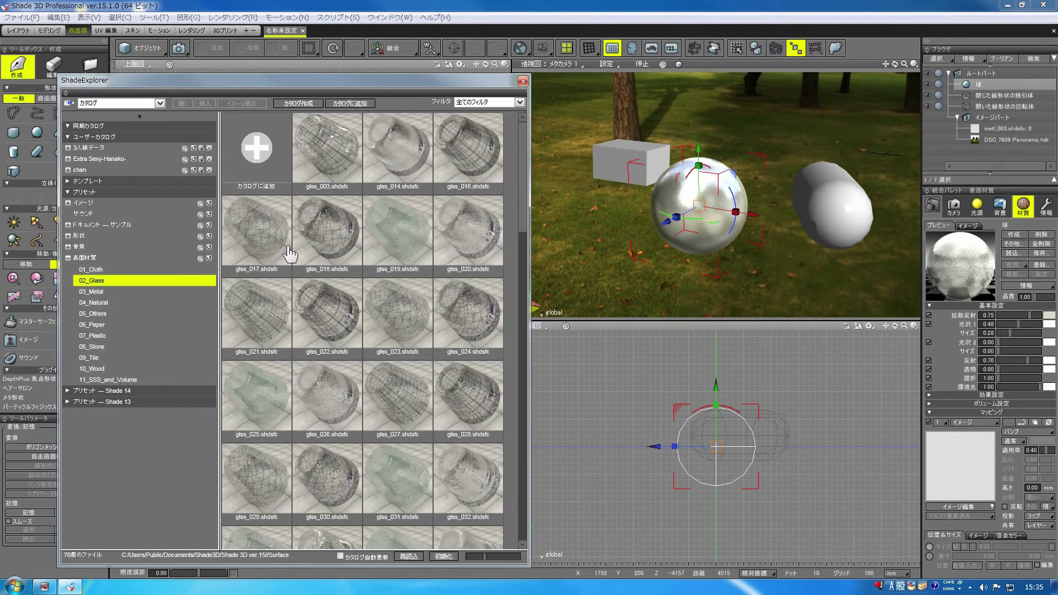
left_click(406, 146)
left_click(204, 104)
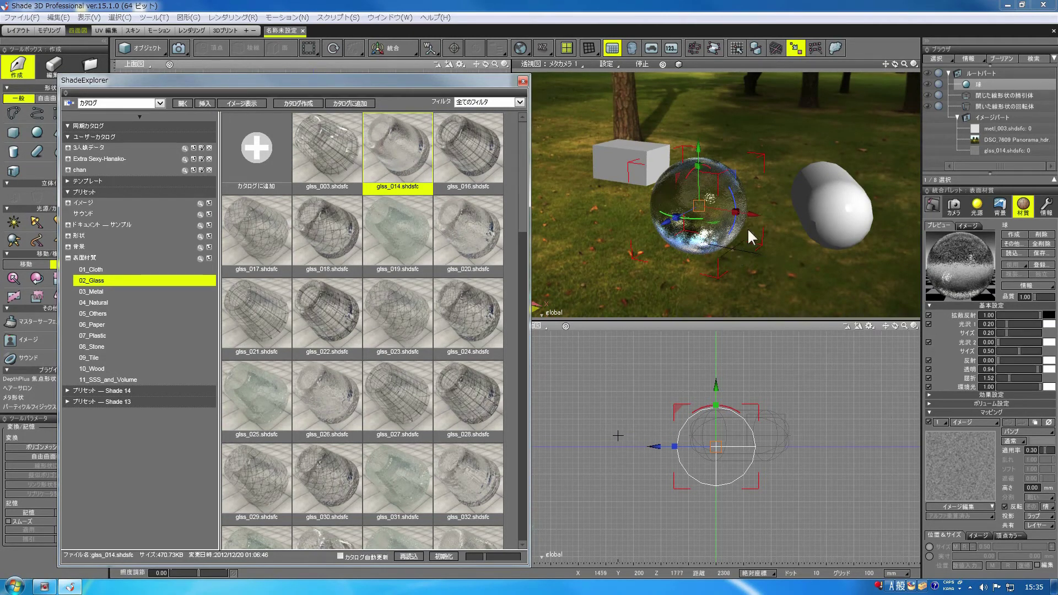
left_click_drag(894, 65, 880, 65)
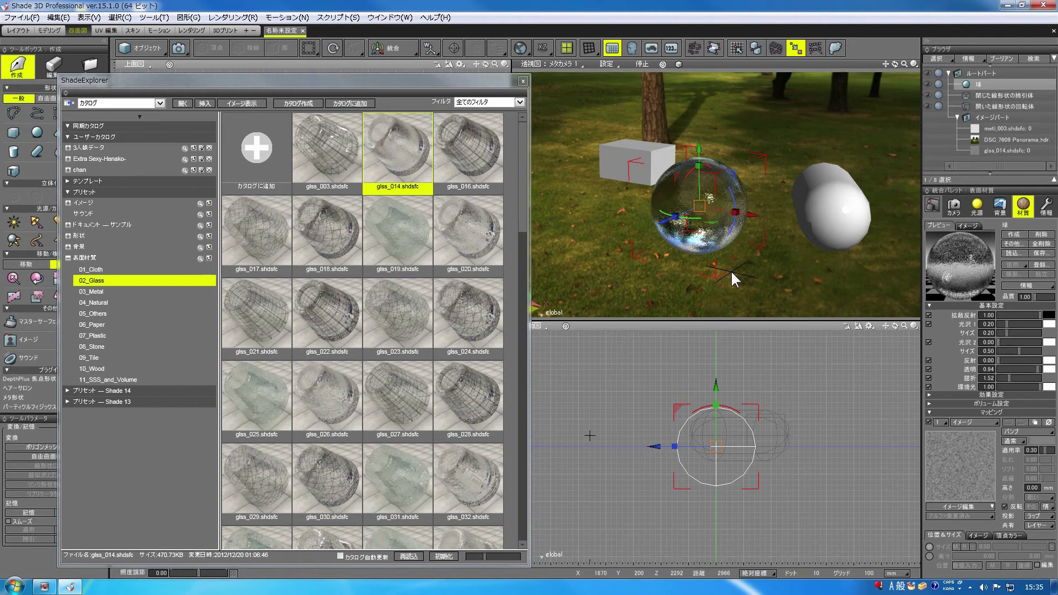
- Close the ShadeExplorer catalogue window
left_click(95, 292)
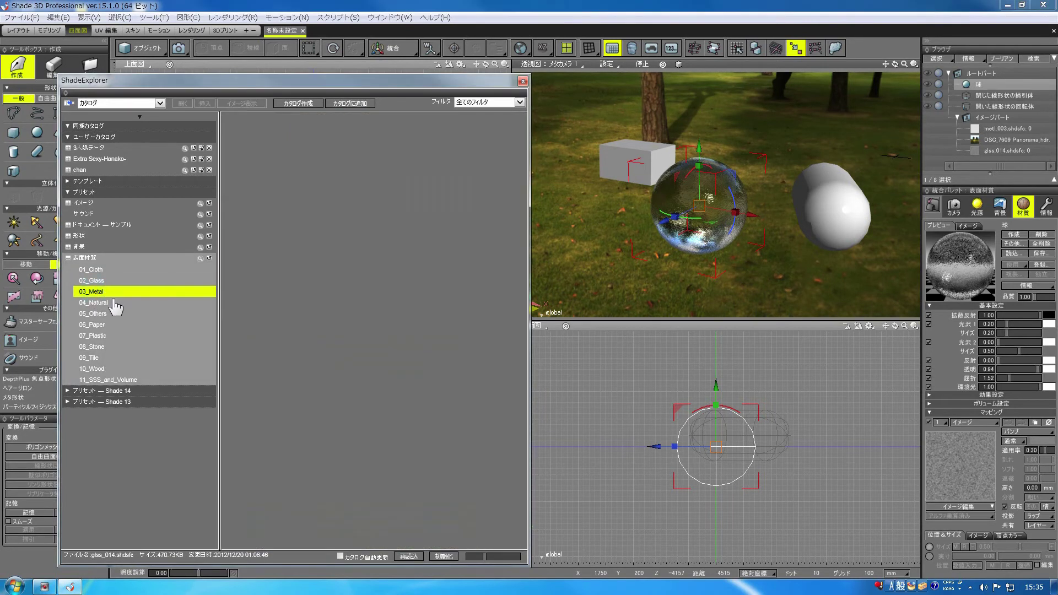
left_click(522, 82)
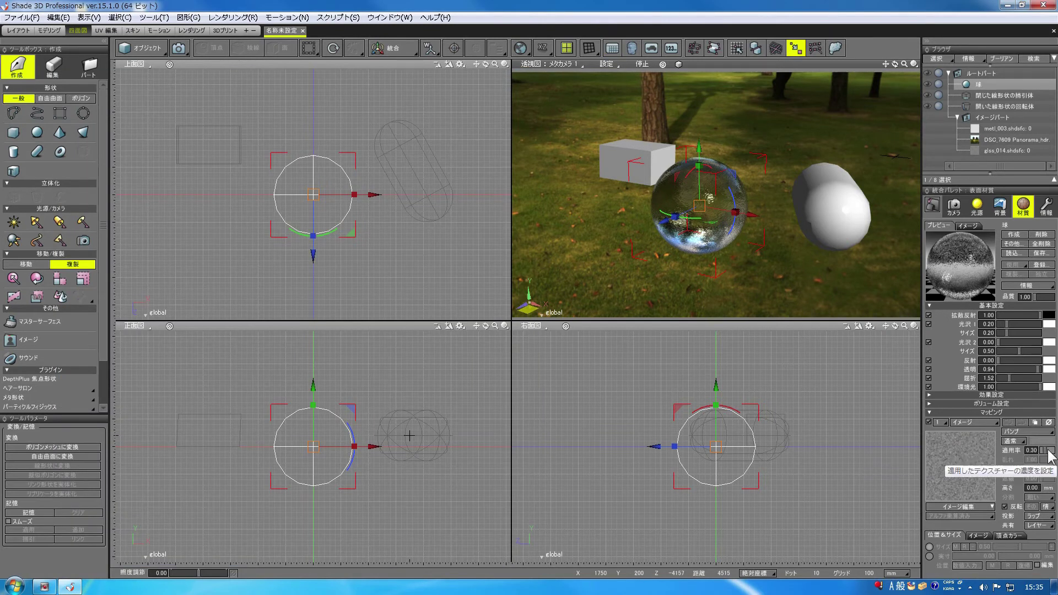
- Adjust the sphere's glass material to a texture mapping strength of 0.50, transparency (透明) of 0.91 and reflection (反射) of 0.04
left_click_drag(1044, 450, 1047, 450)
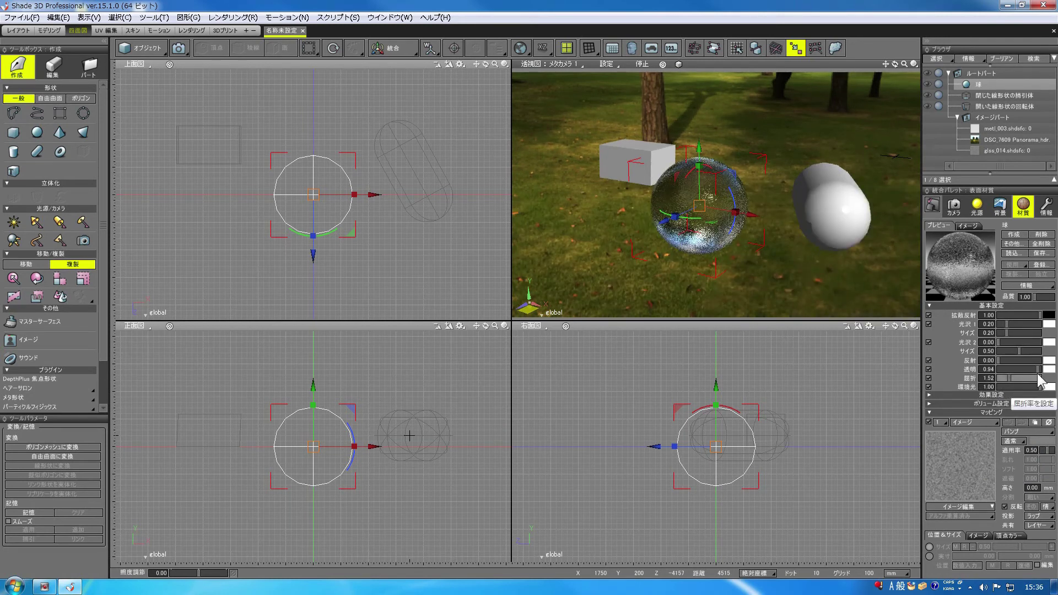
left_click(1033, 370)
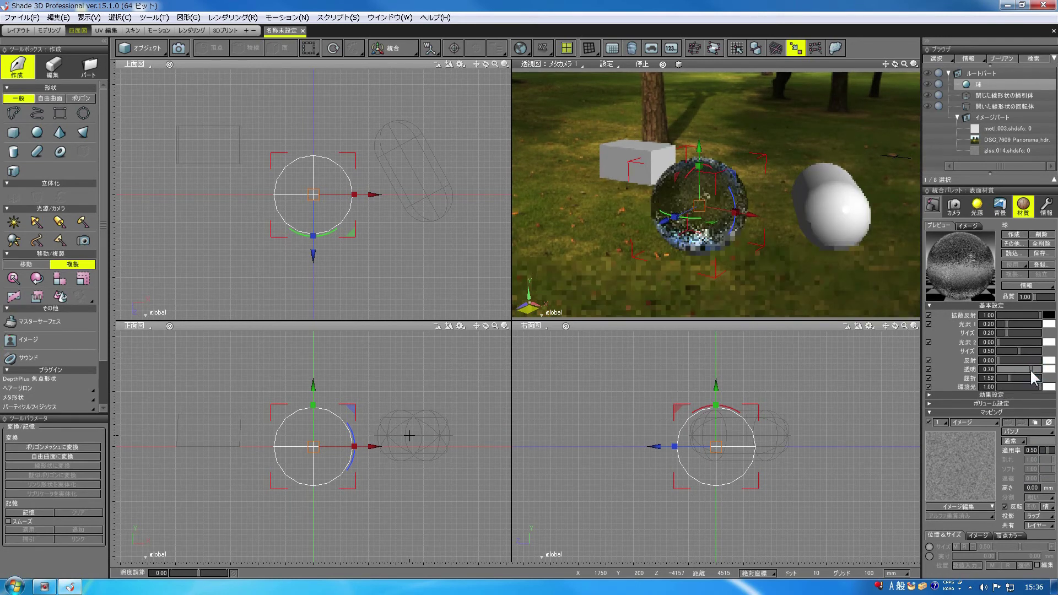
left_click_drag(1030, 370, 1034, 371)
left_click(1037, 371)
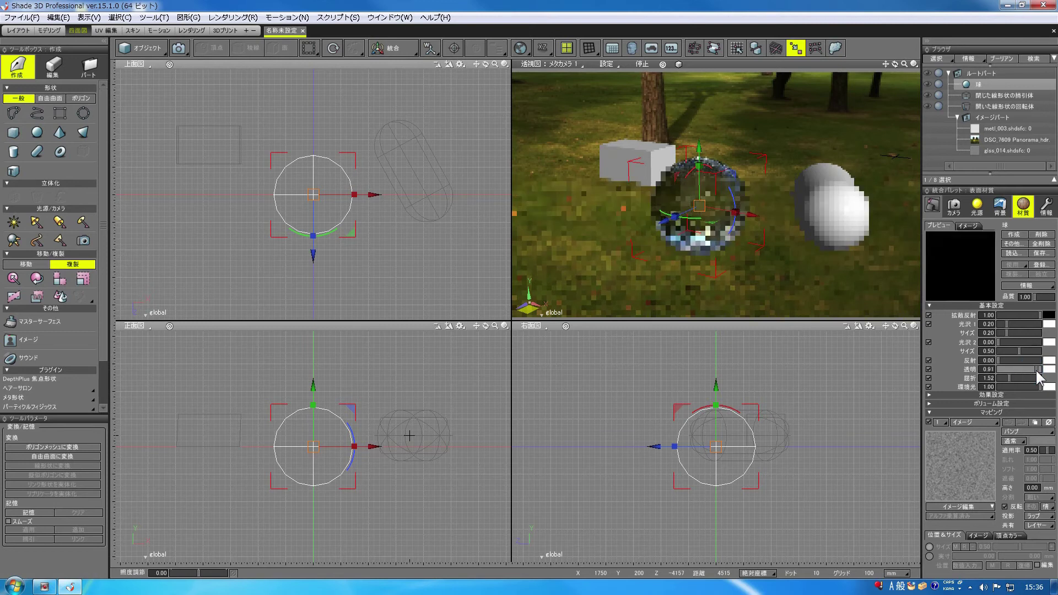
left_click(1000, 361)
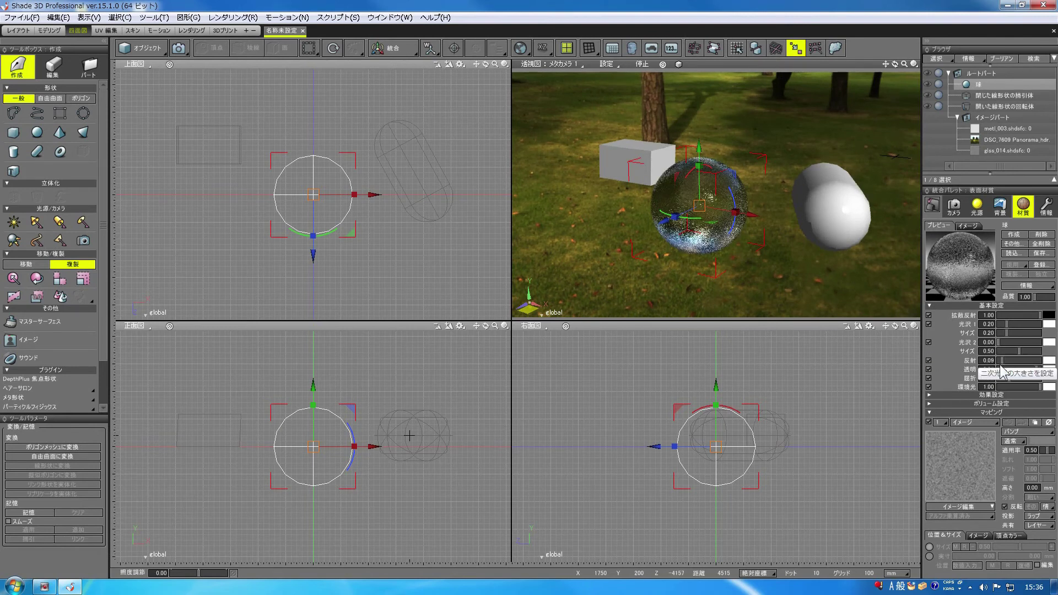
left_click(998, 361)
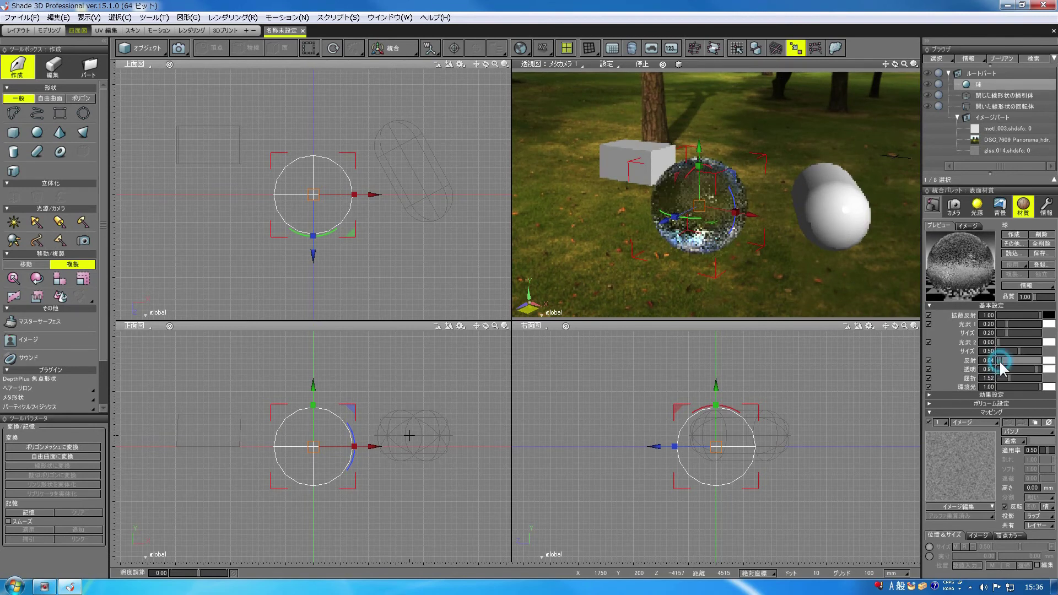
- Tint the transparency colour of the sphere's glass material pink
left_click(1049, 371)
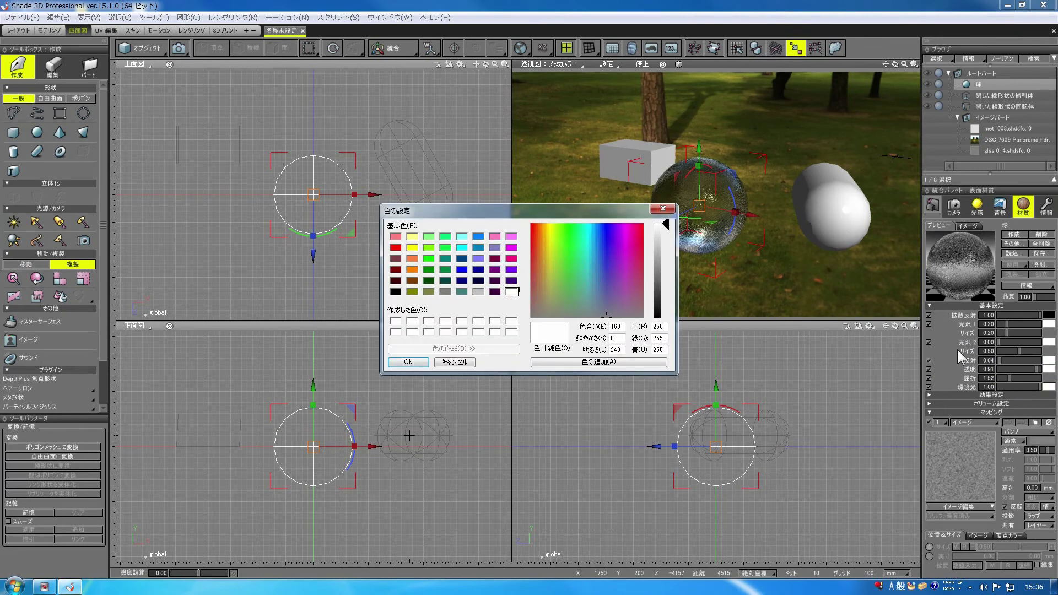
left_click(637, 231)
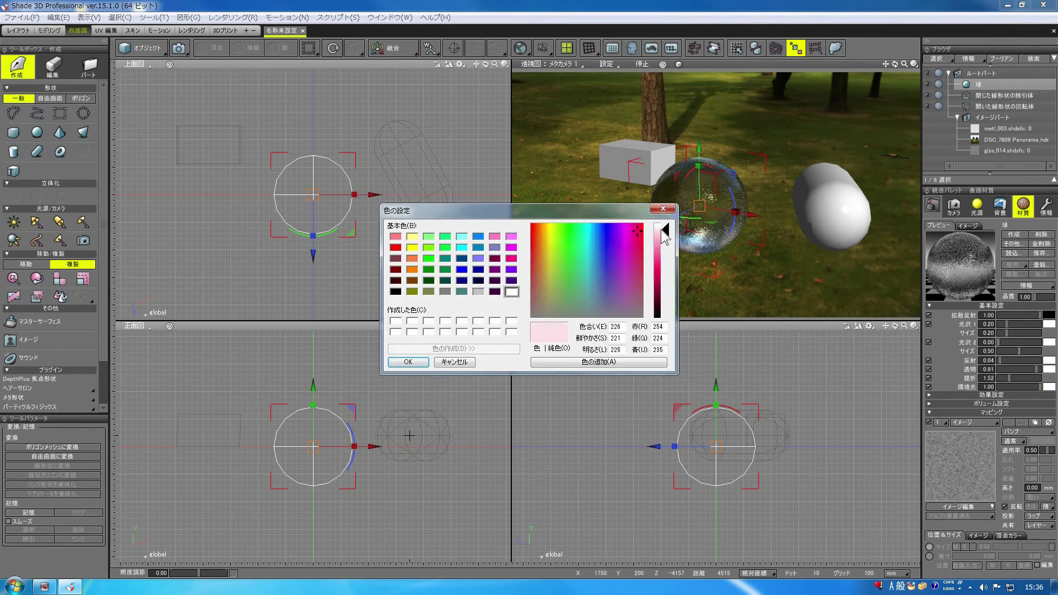
left_click(659, 240)
left_click(408, 362)
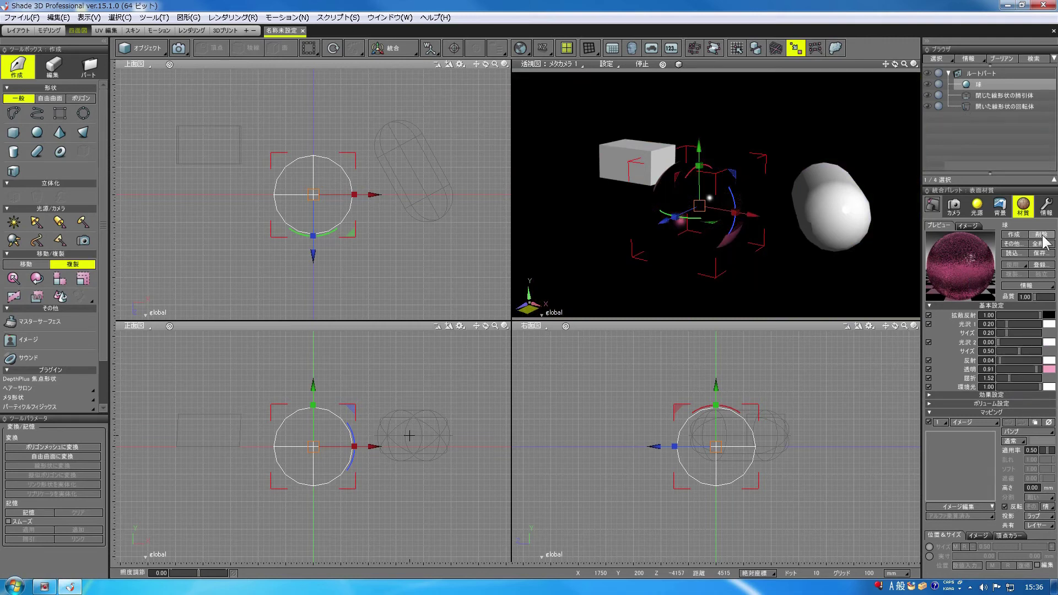
- Delete the surface material from the sphere
left_click(1040, 235)
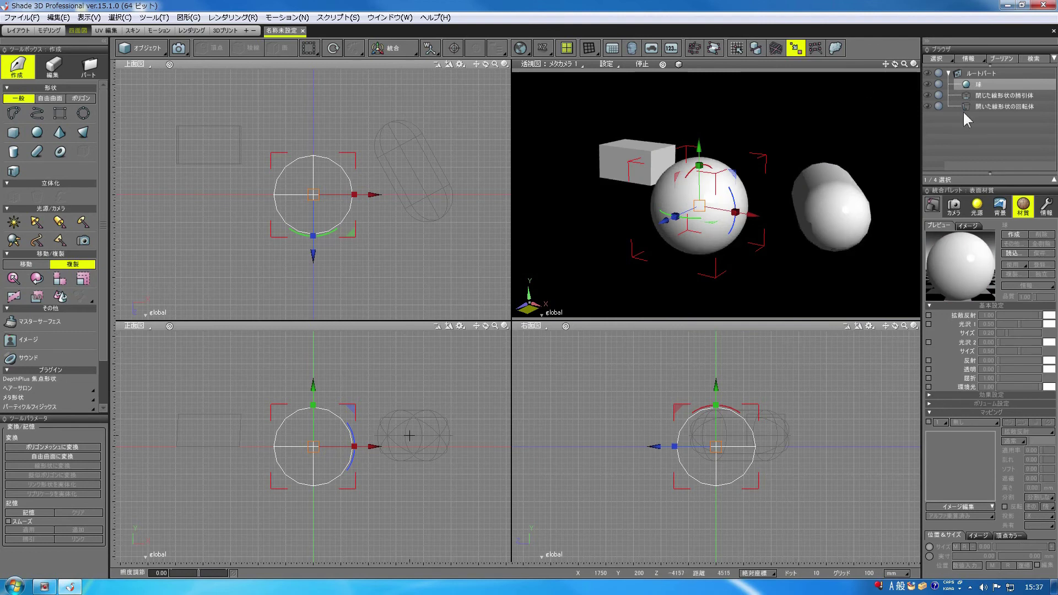
left_click_drag(897, 66, 896, 71)
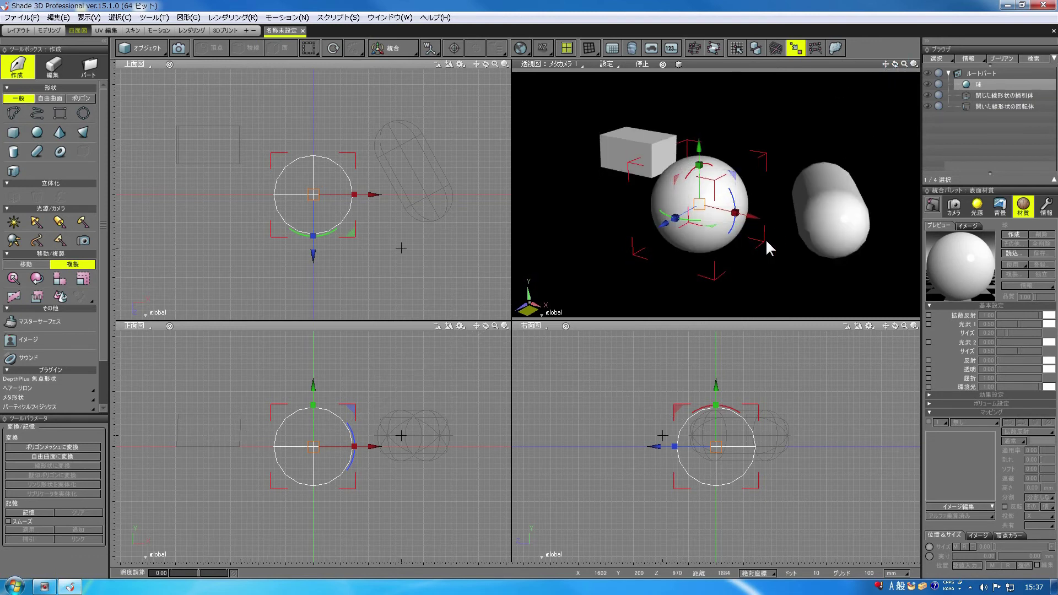
- Create an empty part (パート) below the revolved capsule in the object hierarchy
left_click(981, 96)
left_click(979, 106)
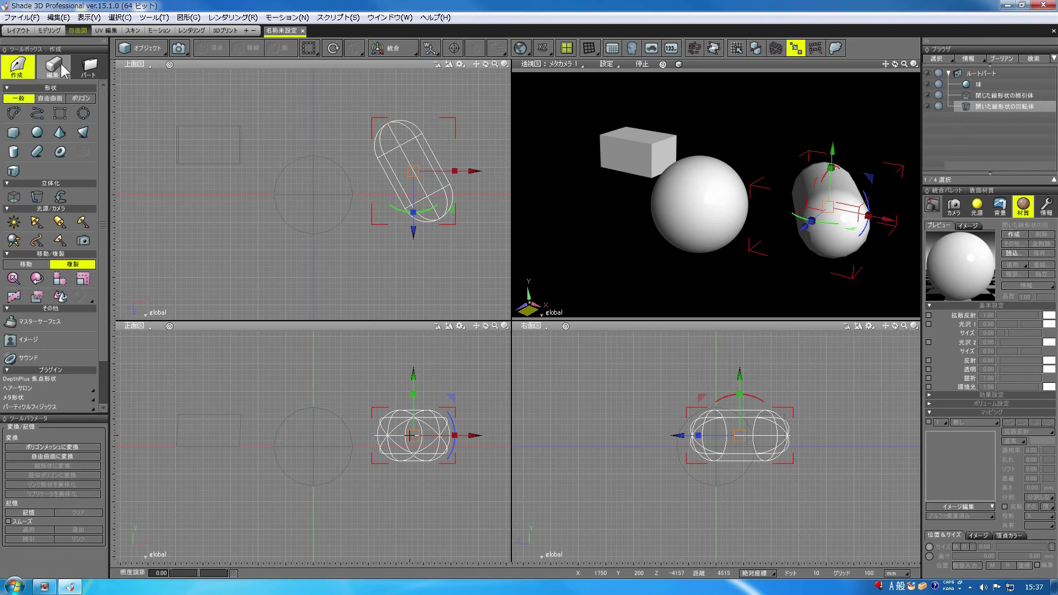
left_click(88, 67)
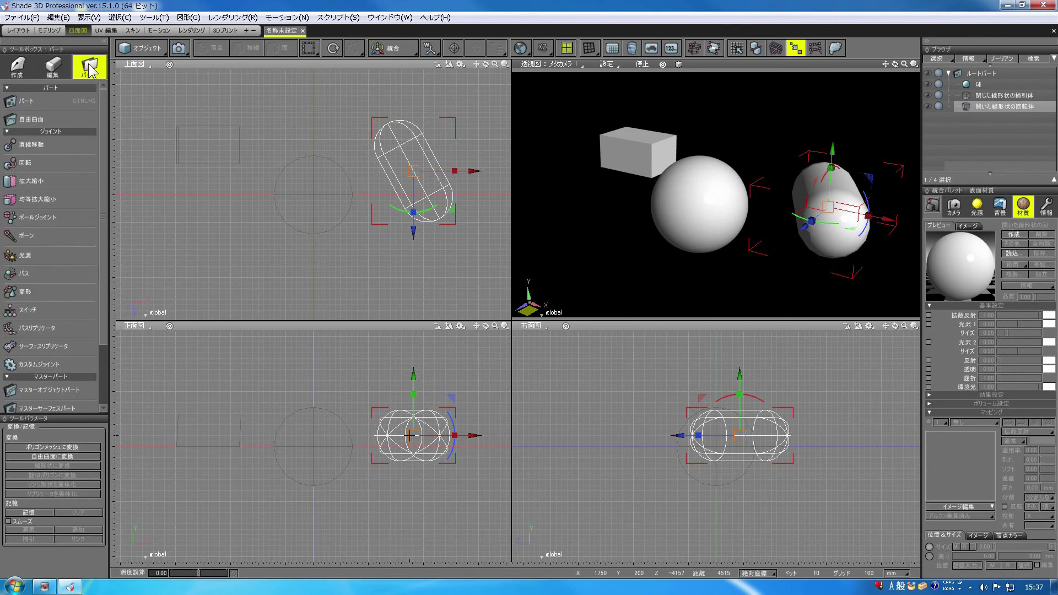
left_click(29, 100)
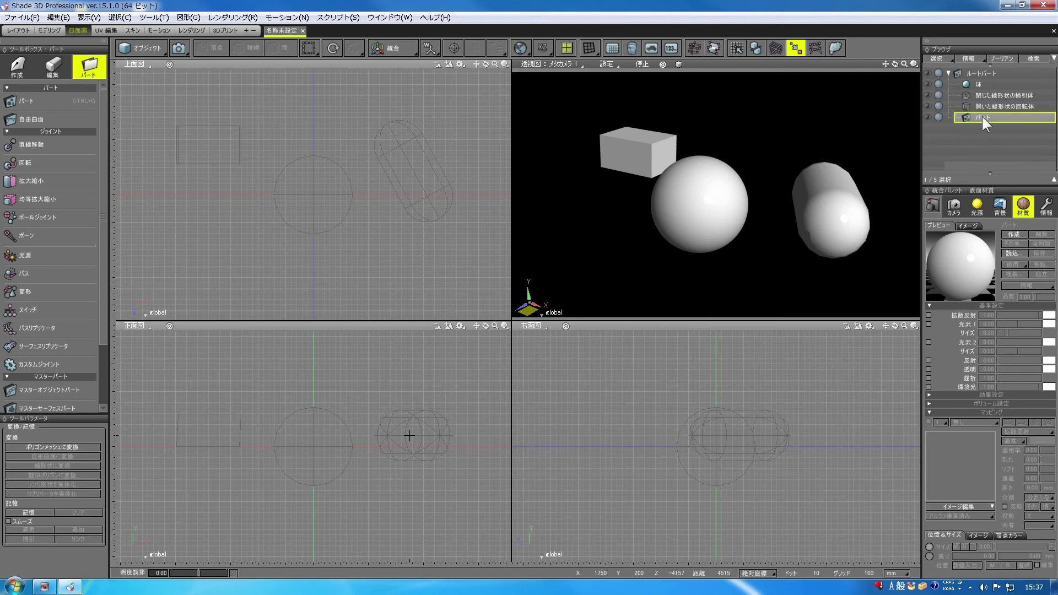
- Move the revolved capsule, the extruded box and the sphere into the new part
left_click(994, 108)
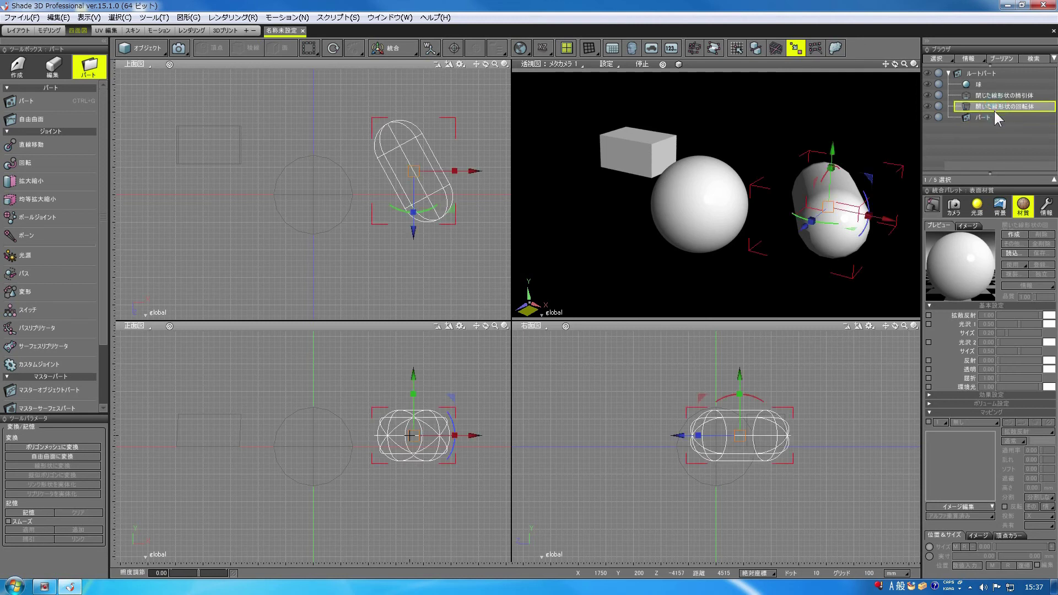
left_click(987, 95)
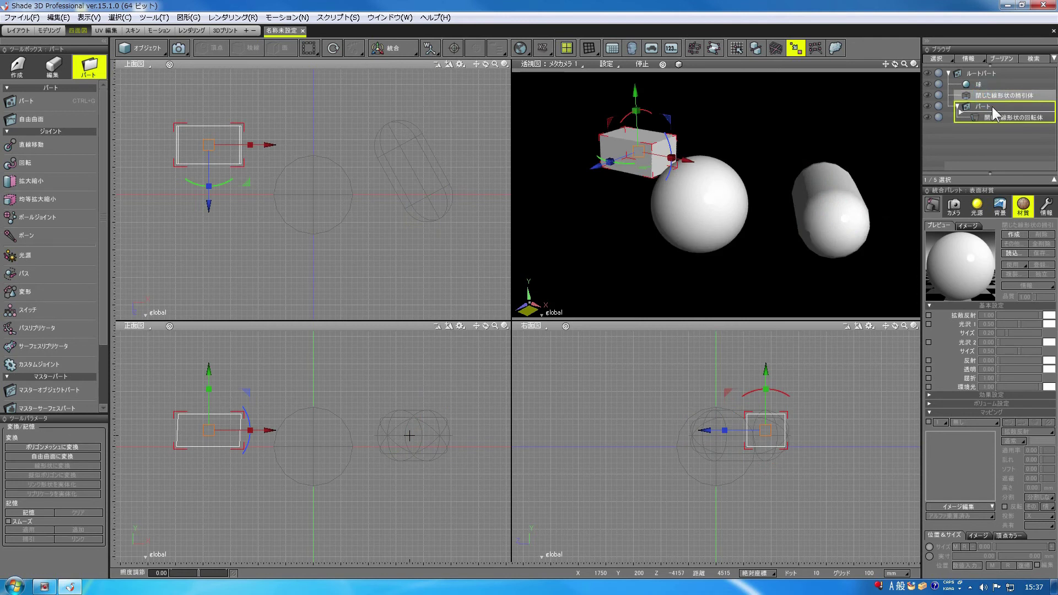
left_click_drag(993, 107, 990, 103)
left_click(980, 86)
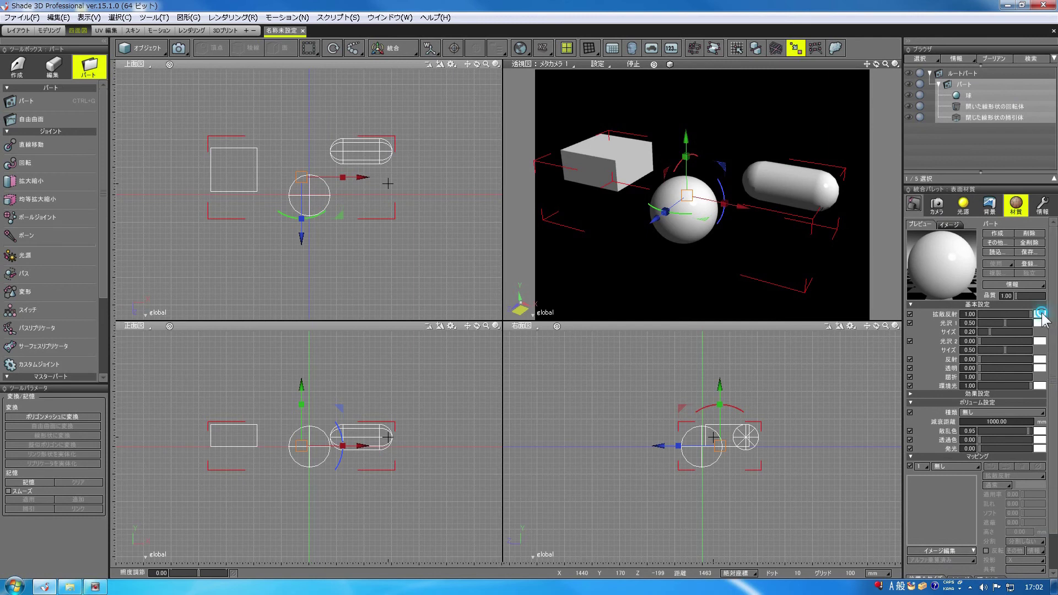
- Set the diffuse colour (拡散反射) of the part's surface material to pinkish purple, RGB 243, 129, 240
left_click(625, 238)
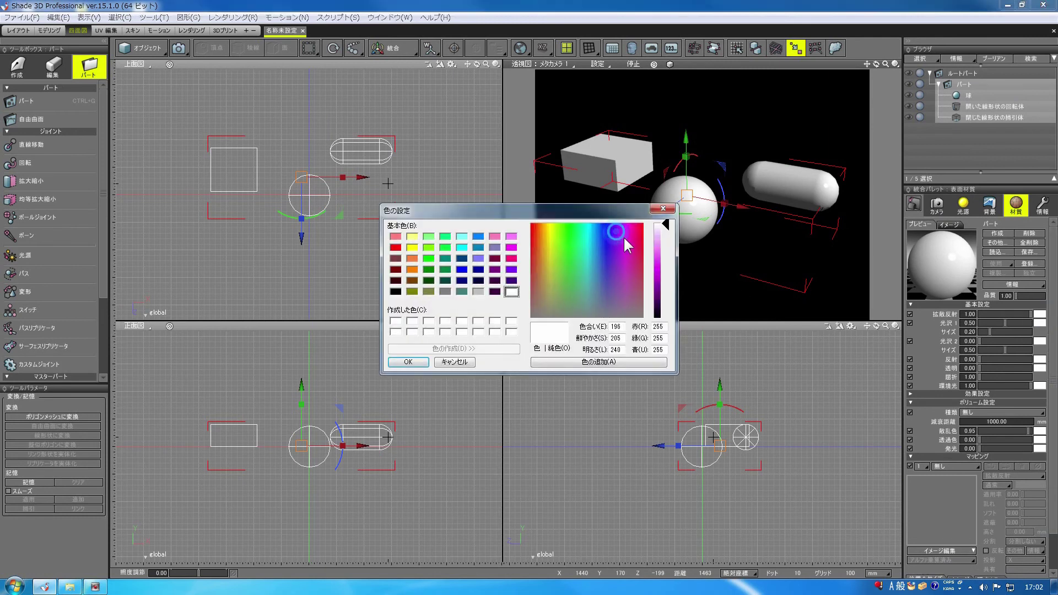
left_click_drag(666, 236, 662, 249)
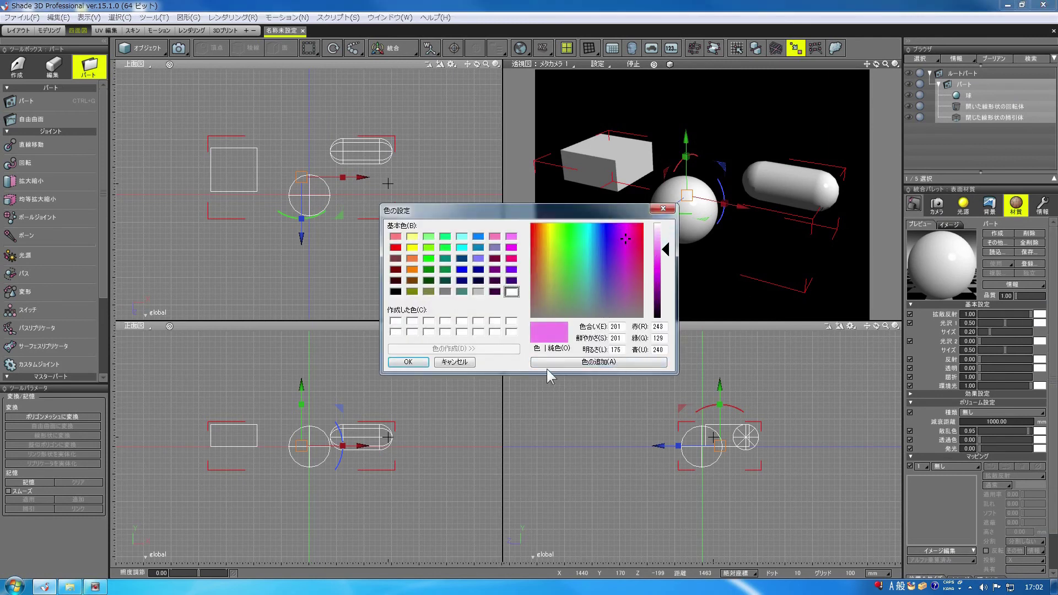
left_click(408, 361)
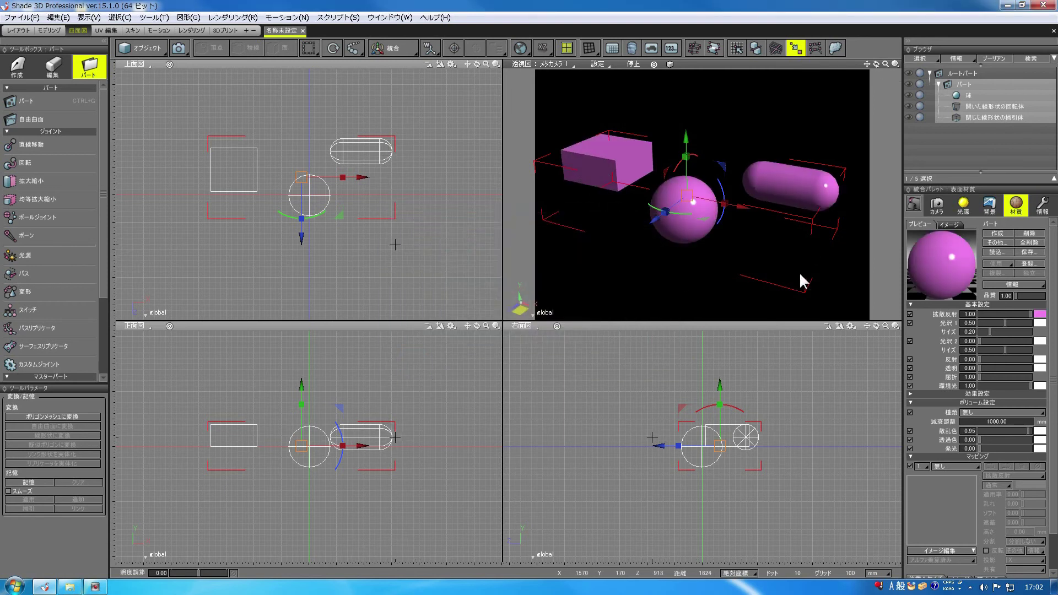
- Move the sphere out of the part to the root level, and return it to the part
left_click(978, 93)
mouse_move(961, 93)
left_mouse_down()
mouse_move(982, 88)
mouse_move(957, 84)
left_mouse_up()
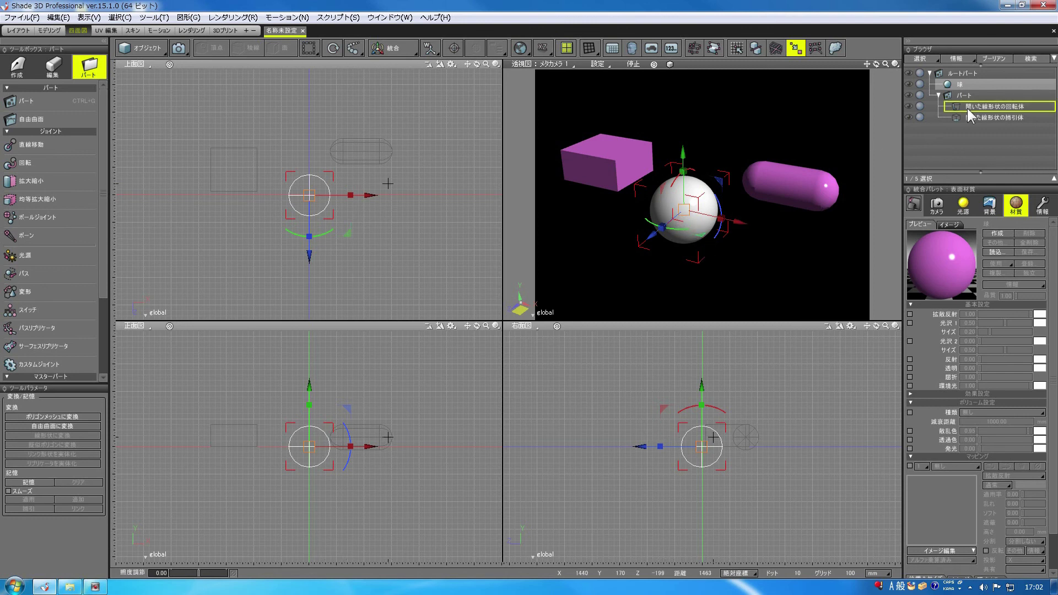
left_click(982, 84)
left_click_drag(983, 84, 987, 97)
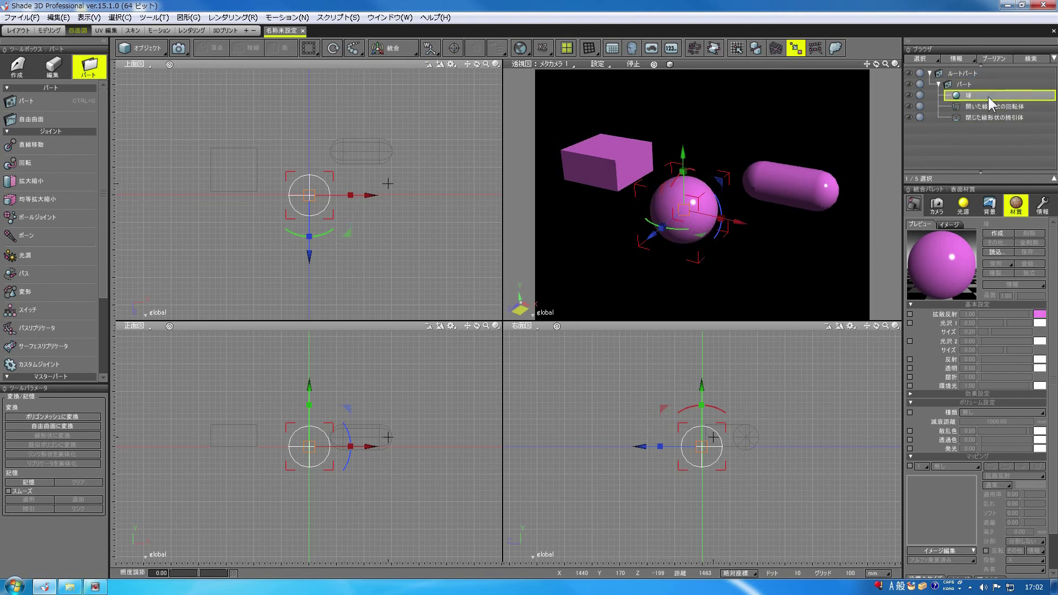
left_click(969, 86)
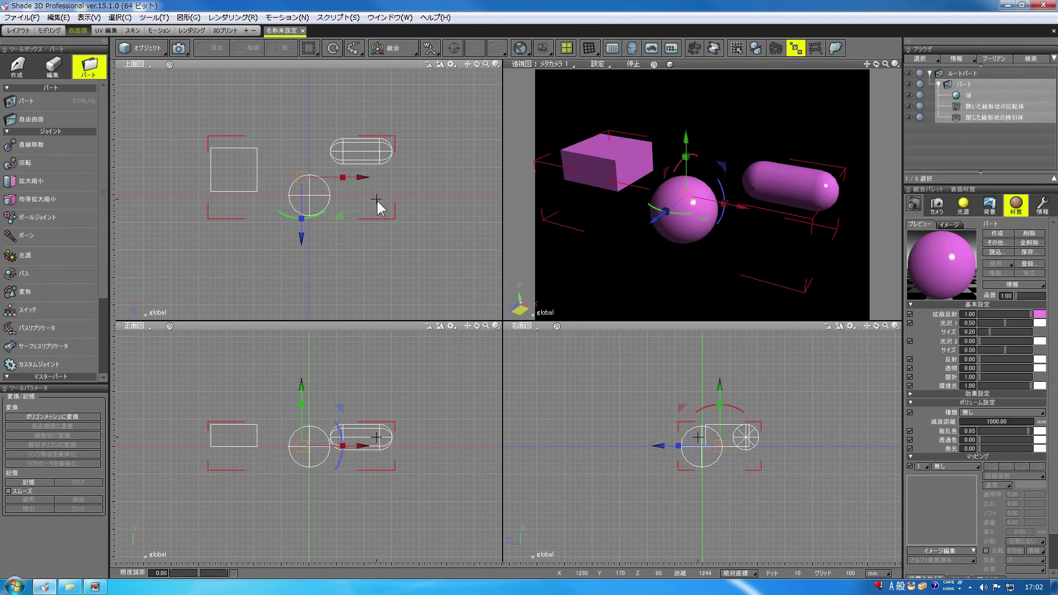
left_click_drag(376, 223, 405, 195)
- Create a separate surface material for the sphere inside the part, and delete it again
left_click(971, 97)
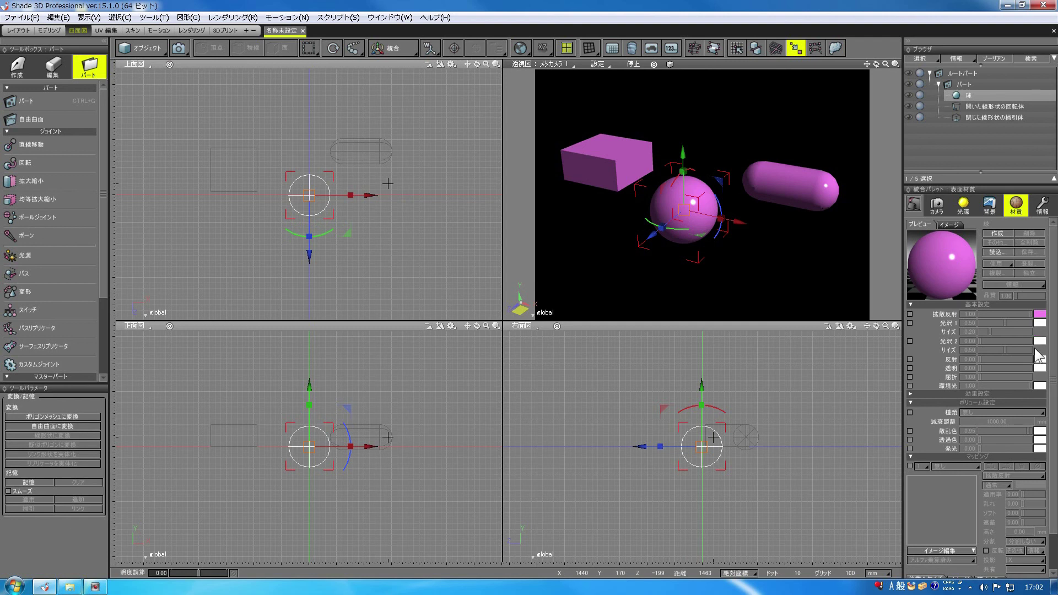
left_click(997, 234)
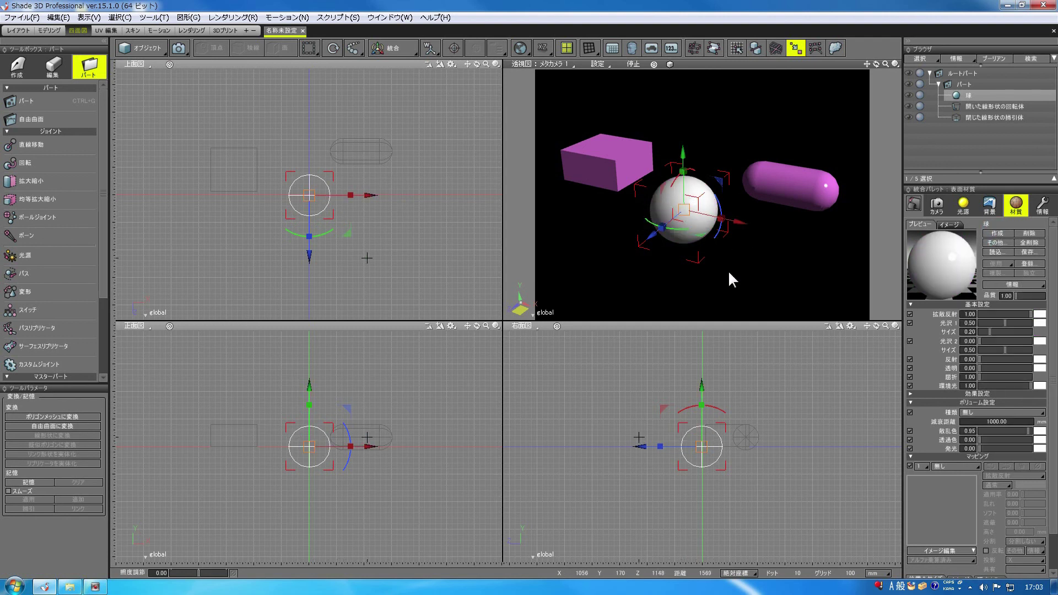
left_click(1032, 233)
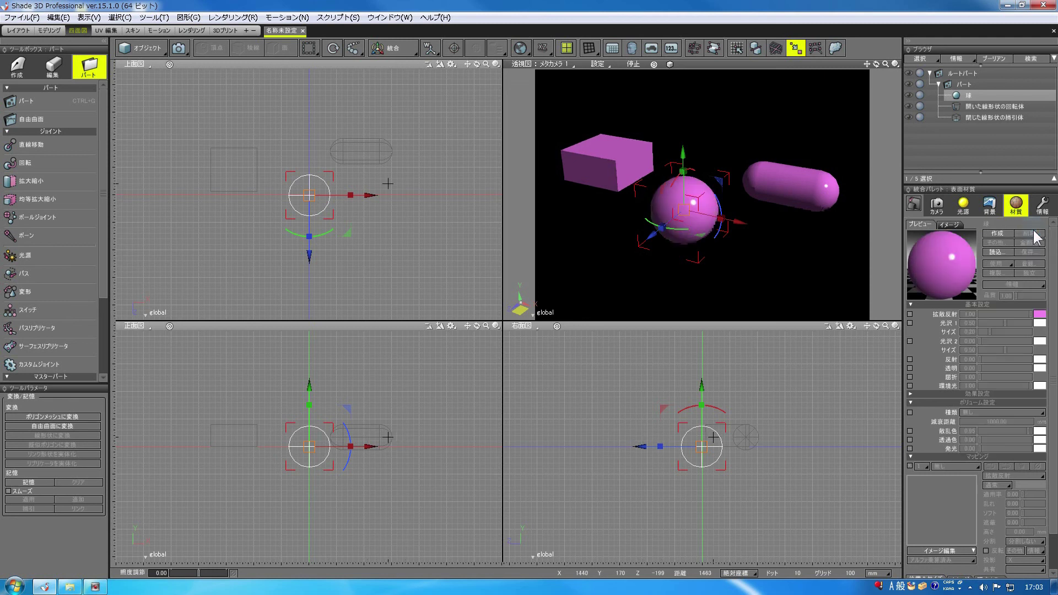